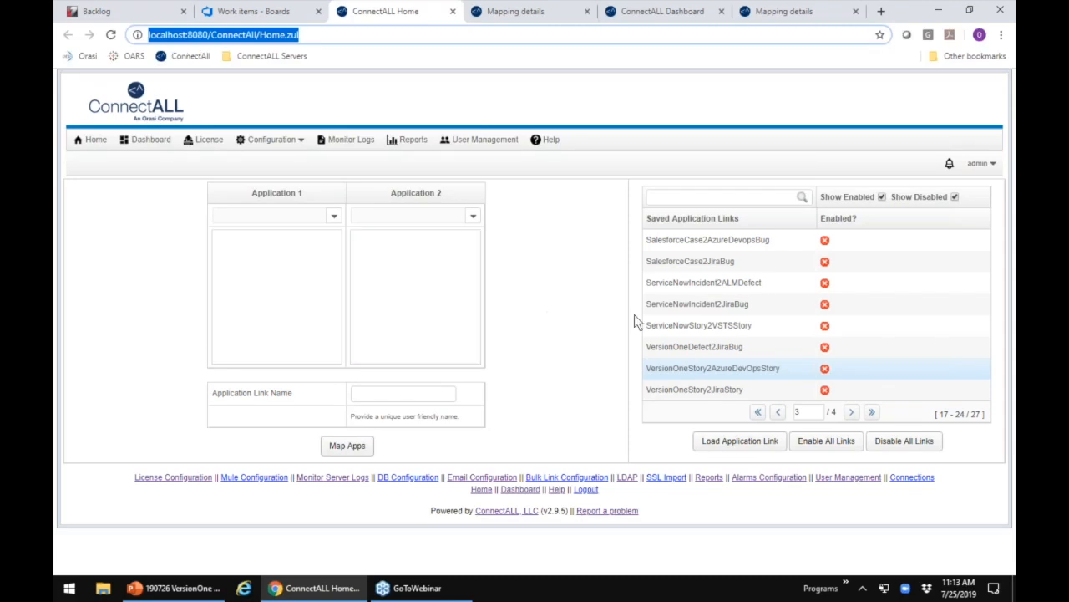
Step: Choose Version One as Application 1 and Azure DevOps (Formerly VSTS/TFS 2015+) as Application 2 for a new application link
left_click(574, 286)
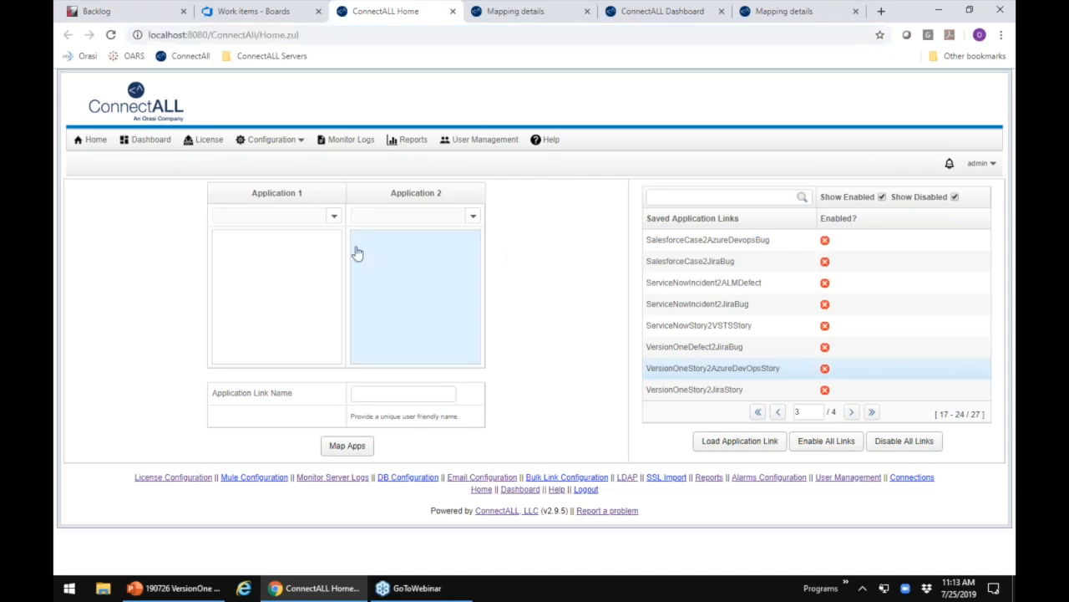
left_click(334, 217)
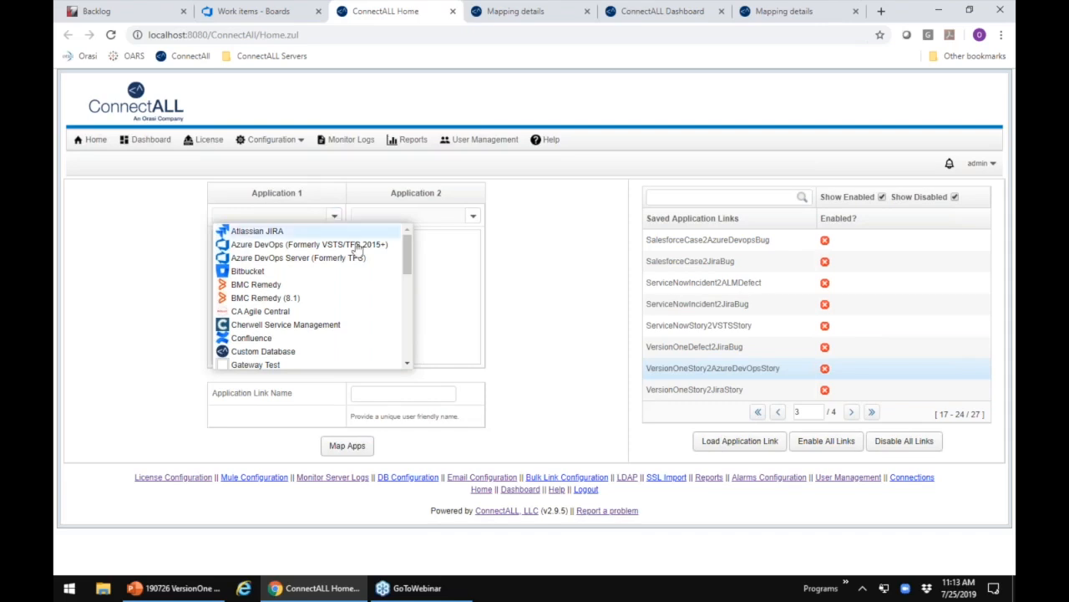
scroll(406, 252, "down", 1)
left_click_drag(404, 262, 401, 355)
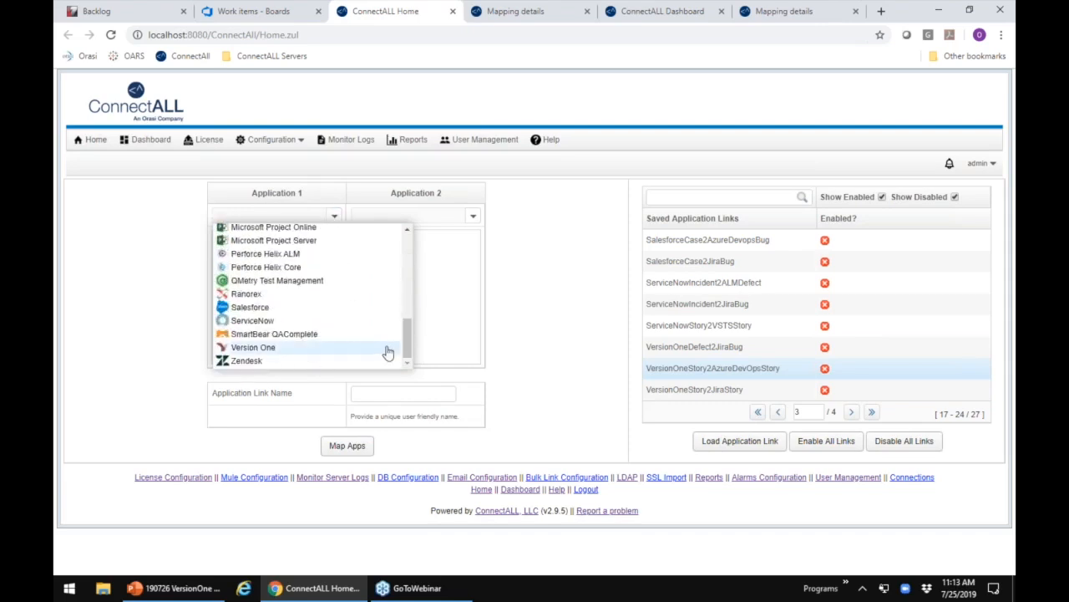
left_click(263, 347)
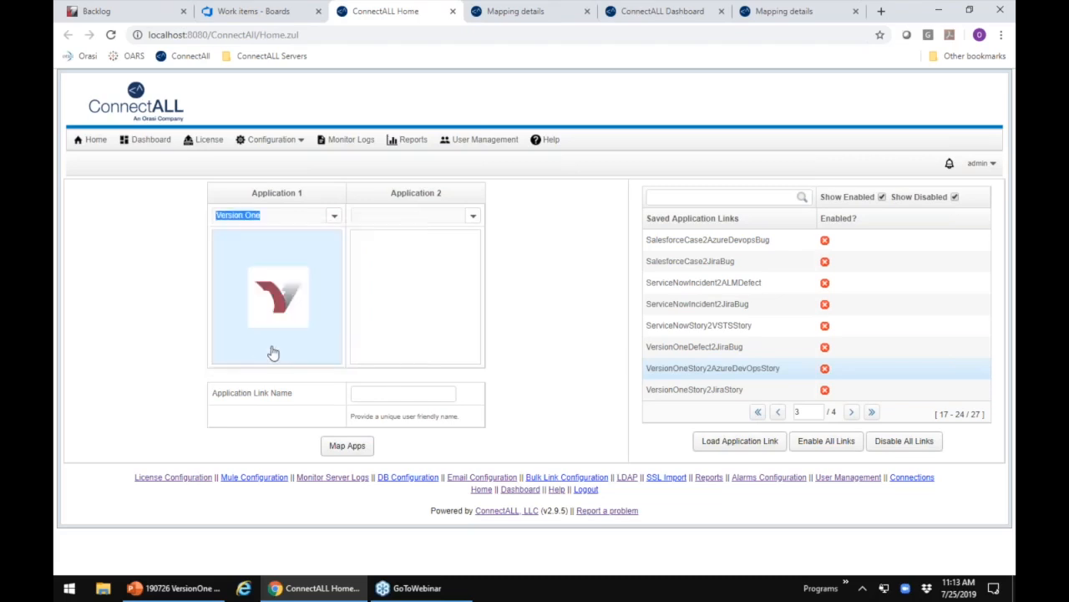
left_click(473, 217)
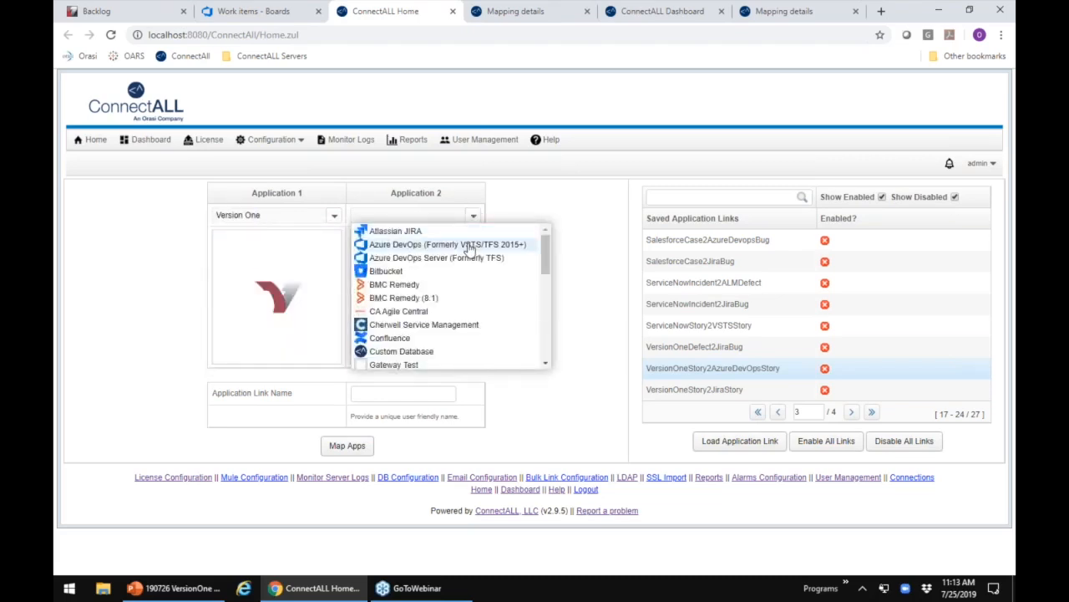
left_click(468, 245)
Step: Name the application link NewLink and select the saved link VersionOneStory2AzureDevOpsStory
left_click(390, 393)
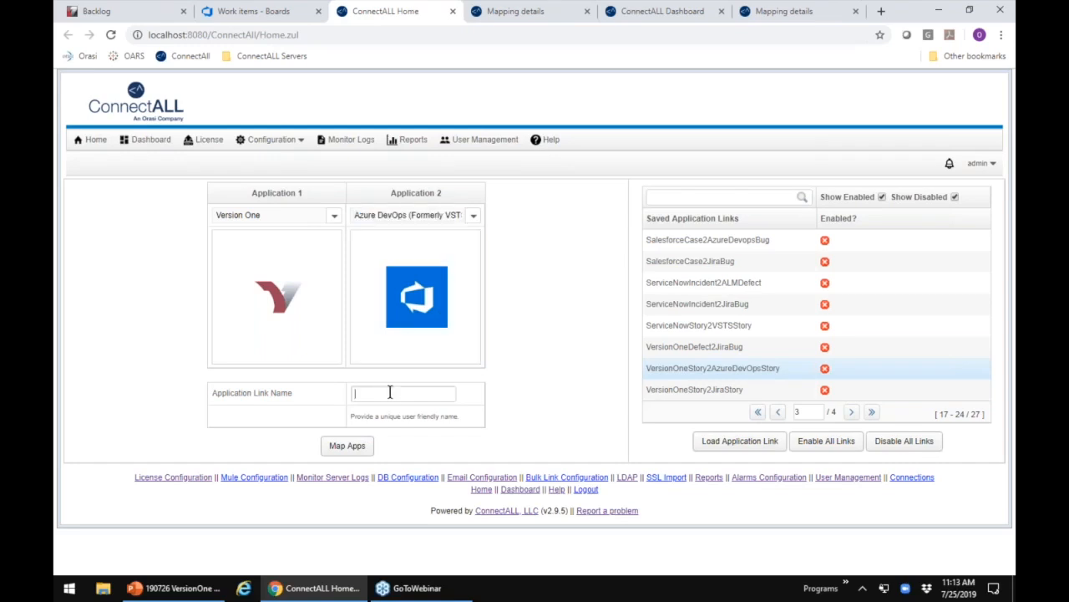
type("NewLink")
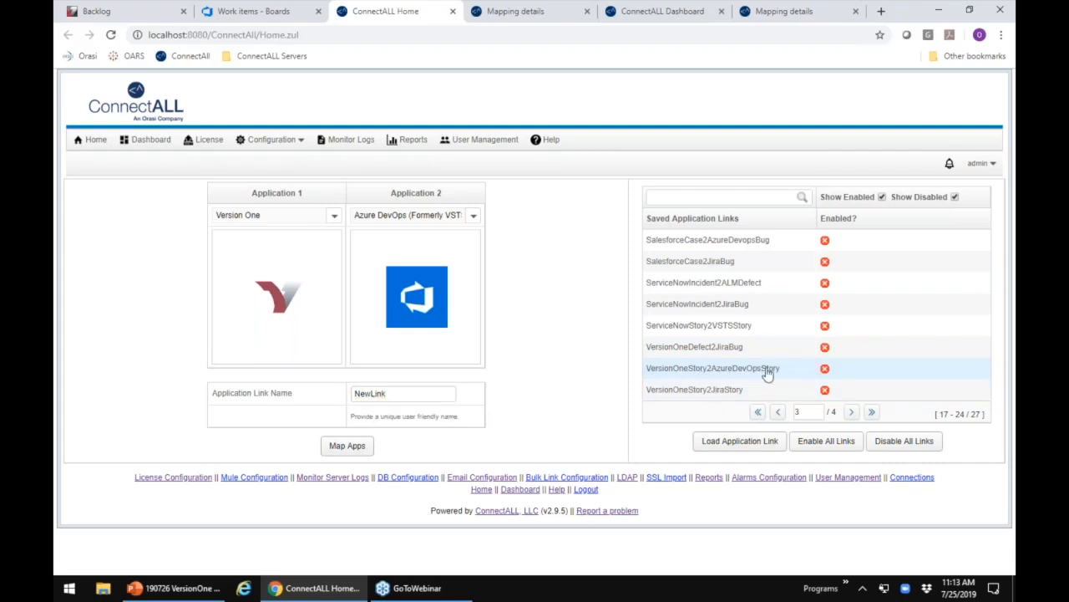
left_click(702, 369)
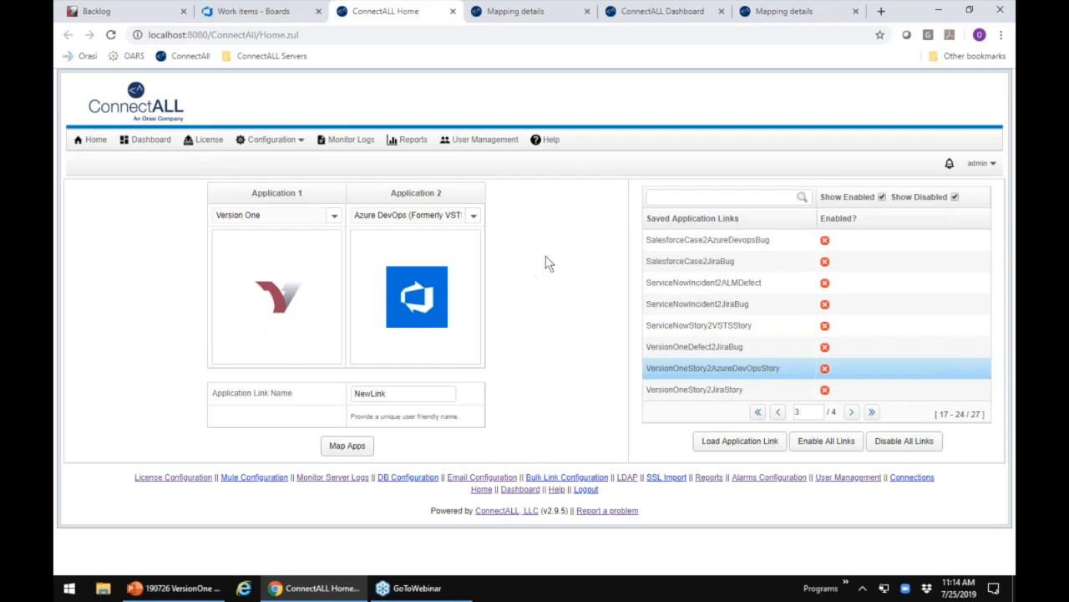
Step: Switch to the VersionOne backlog and start a new backlog item titled with the owner's first name followed by "'s Great Idea"
left_click(147, 18)
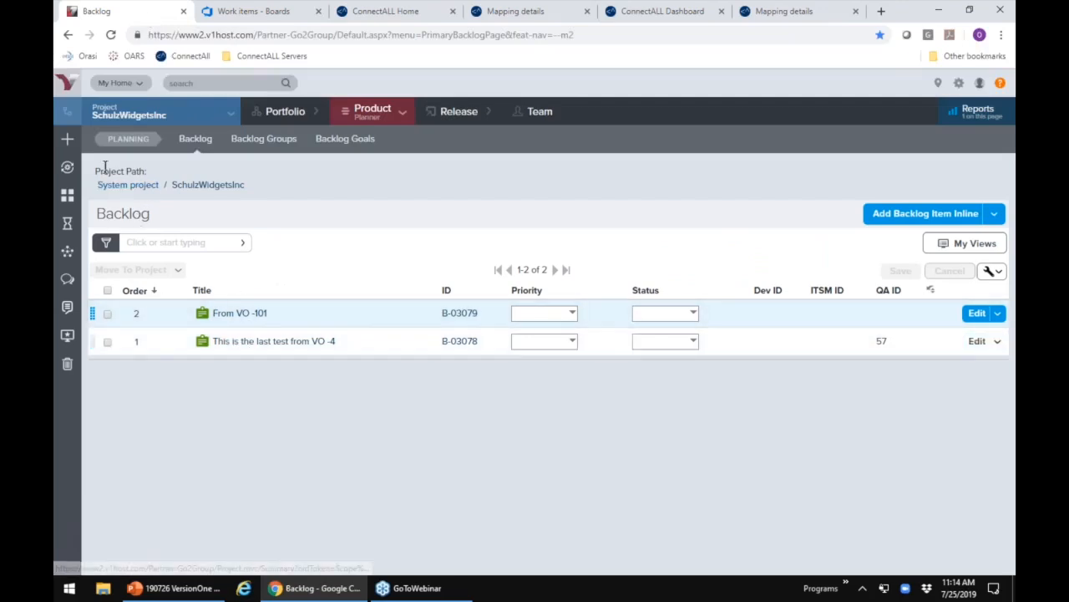
left_click(69, 142)
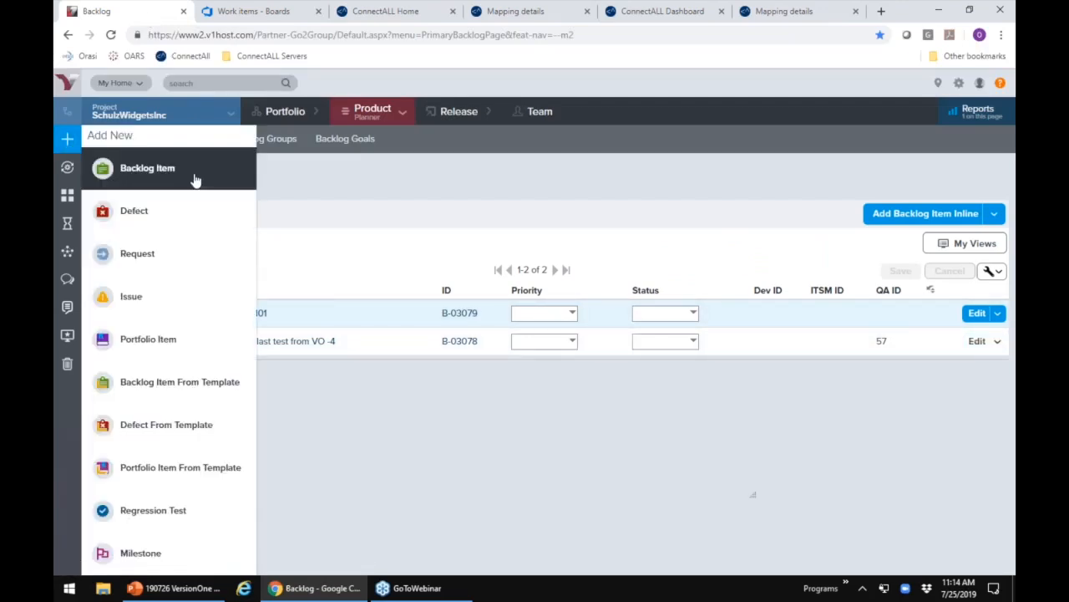
left_click(195, 179)
type("JOe's")
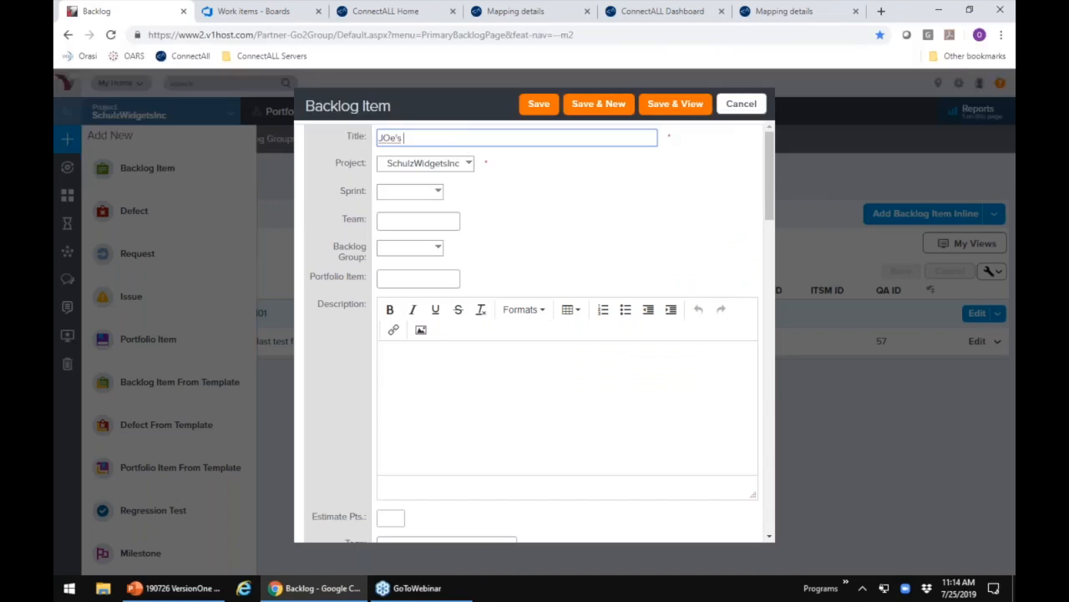
key("BackSpace")
key("BackSpace")
type("oe's Great Idea")
Step: Give the new backlog item the description "Let's change the world!", look over its remaining fields and save it
left_click(510, 355)
type("Le")
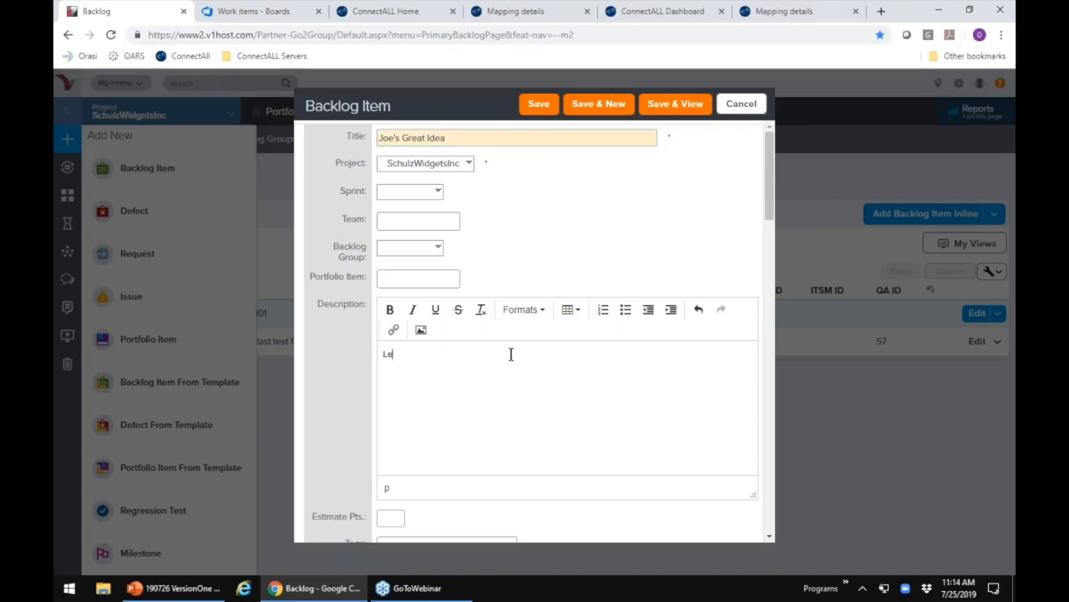
type("t's change the world!")
left_click(543, 104)
scroll(557, 310, "down", 3)
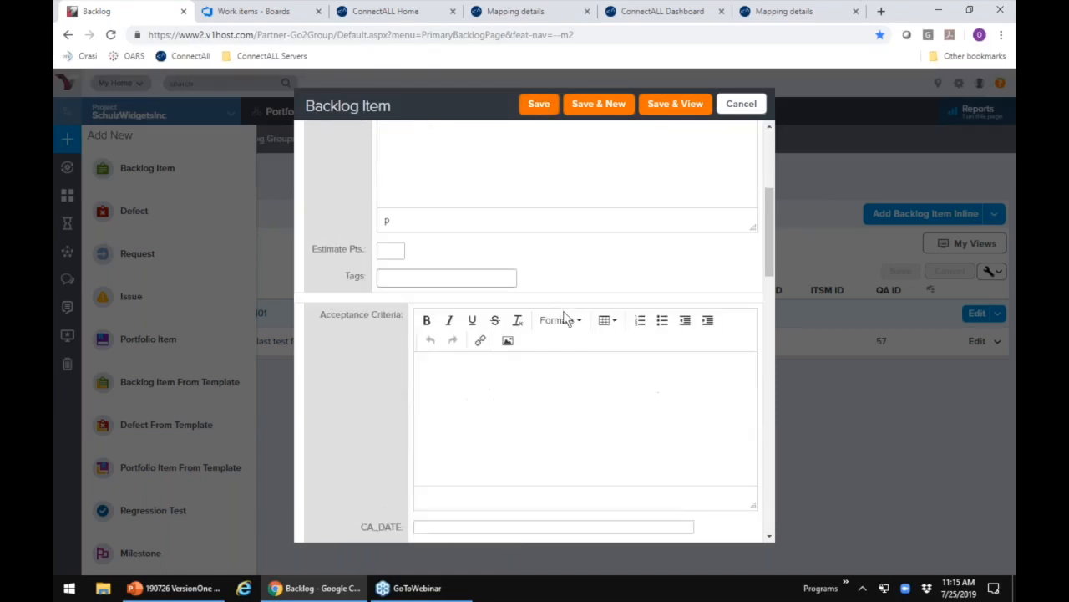
scroll(567, 318, "down", 2)
scroll(574, 317, "up", 6)
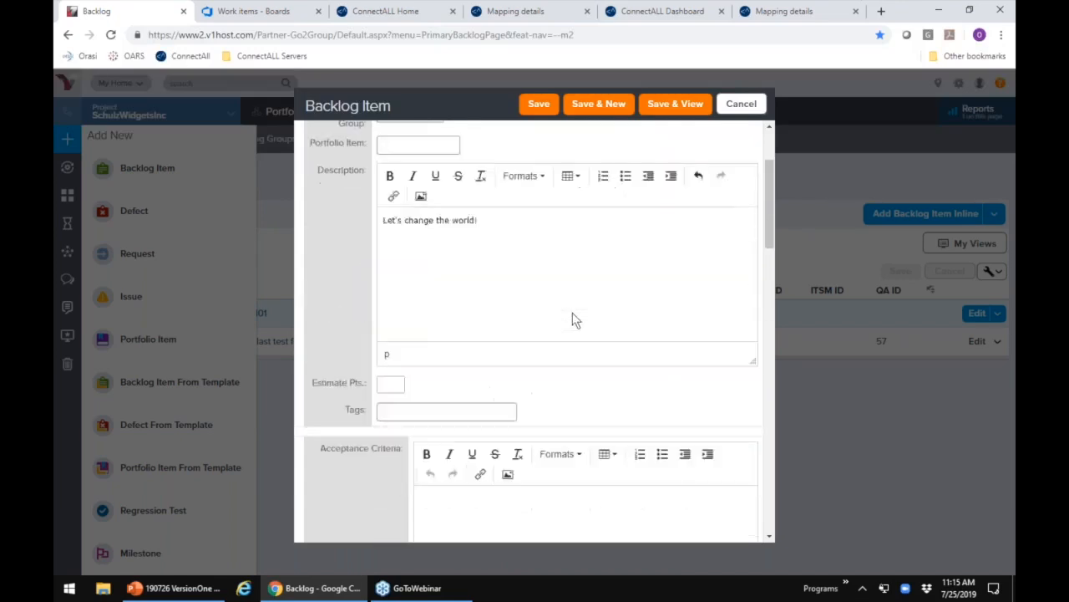
left_click(540, 106)
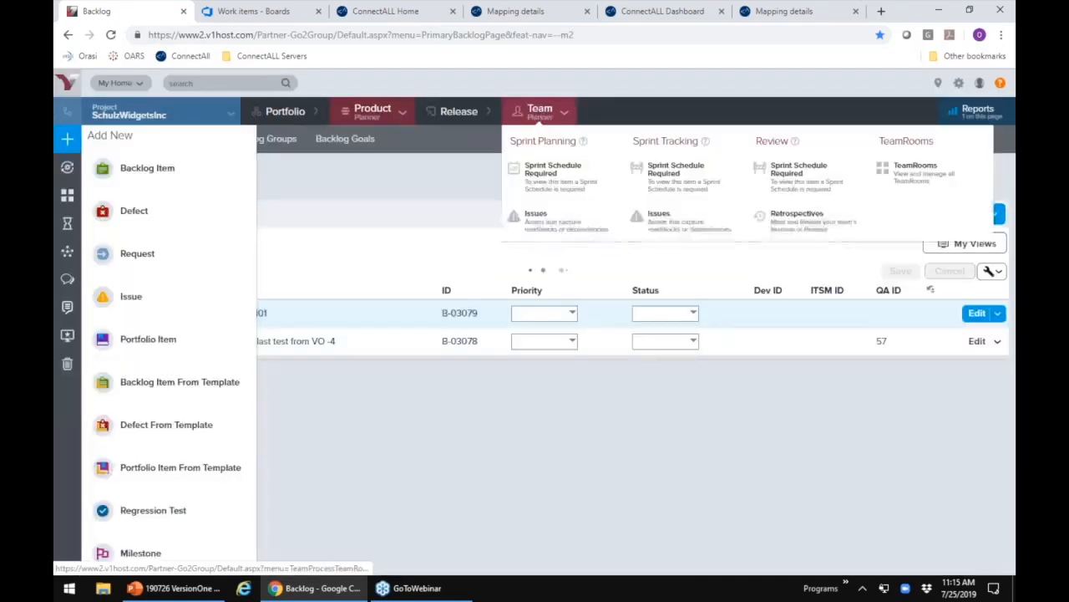
left_click(509, 419)
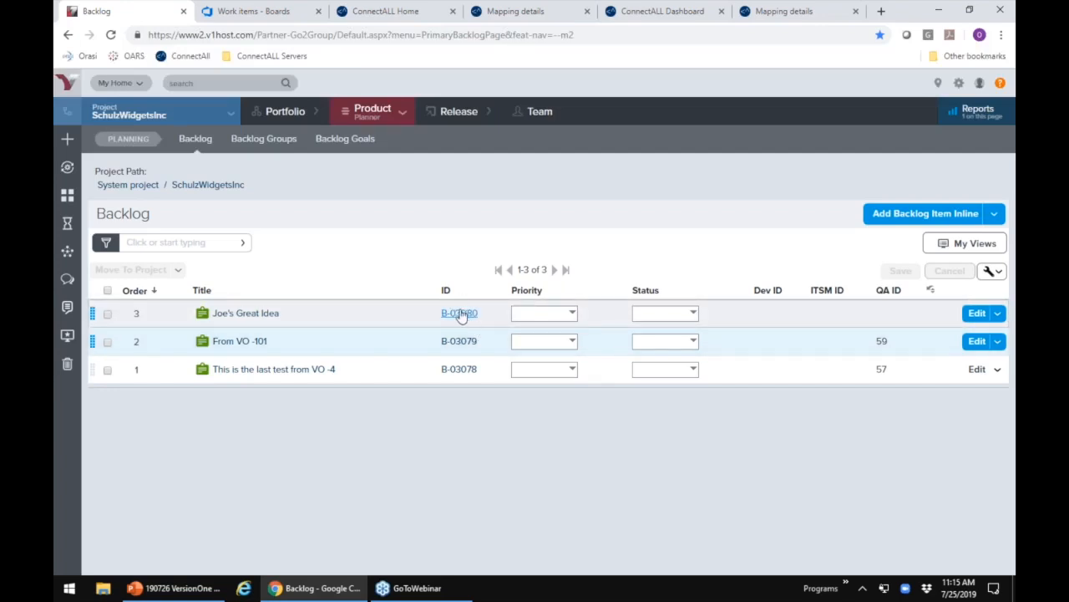
Step: Switch to the ConnectALL mapping details of VersionOneStory2AzureDevOpsStory and review its connection configuration, entity mapping and field mapping
mouse_move(462, 317)
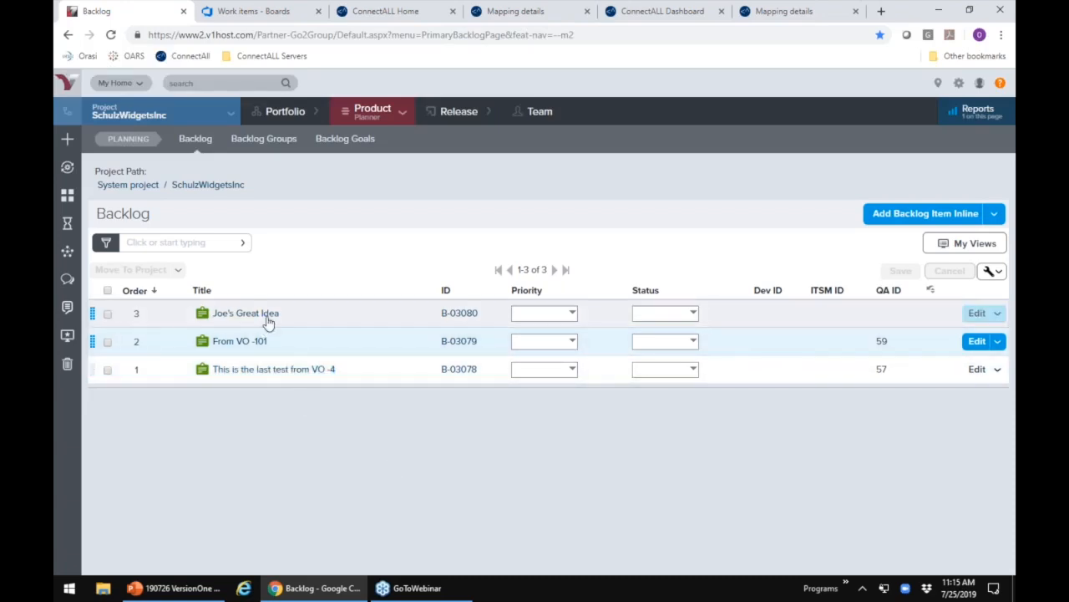
mouse_move(269, 317)
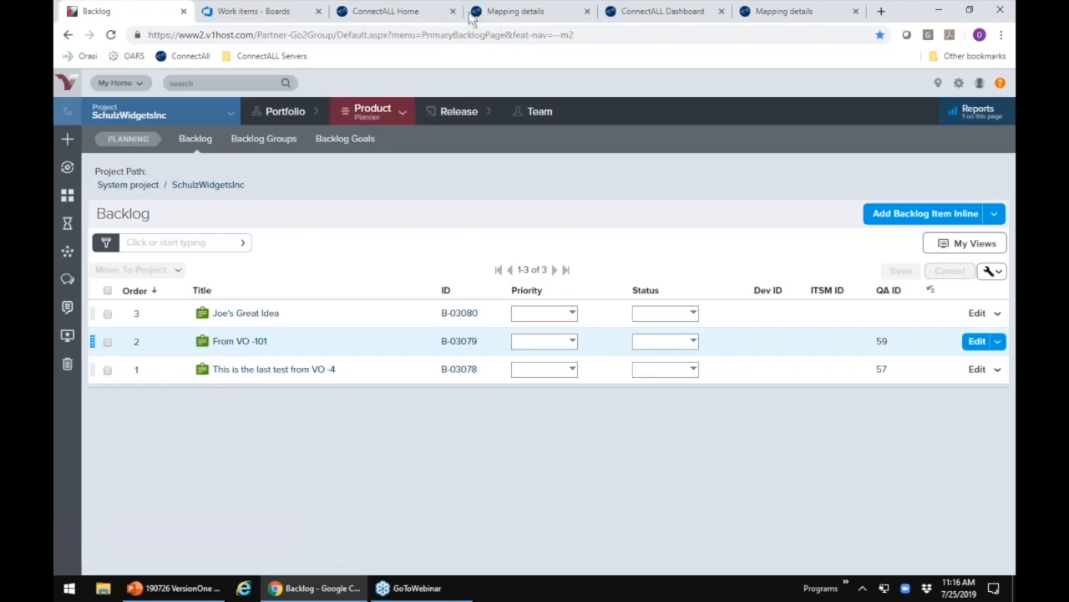
left_click(521, 15)
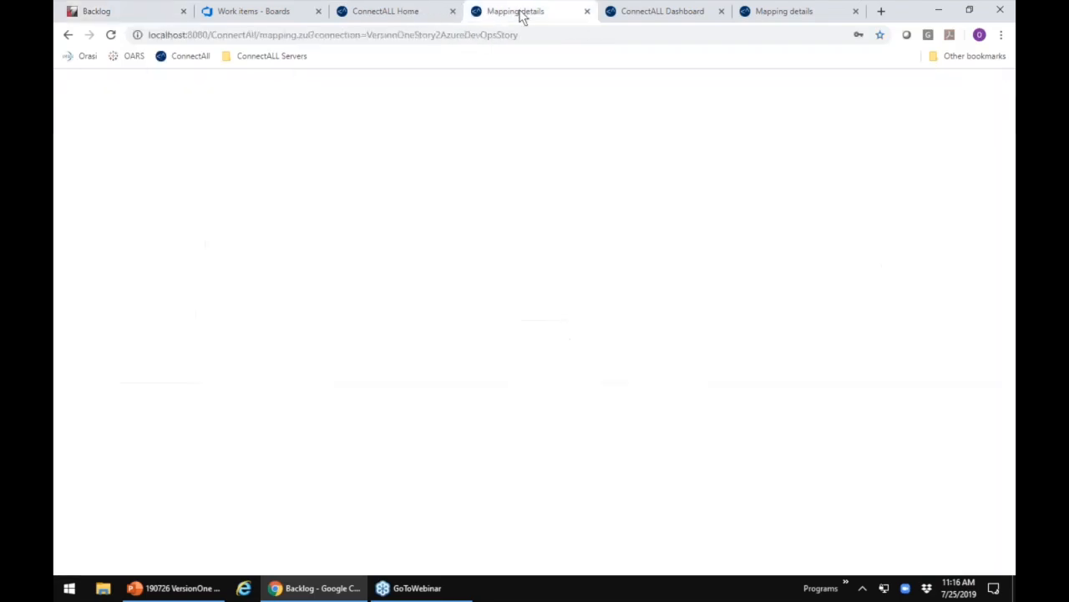
double_click(585, 178)
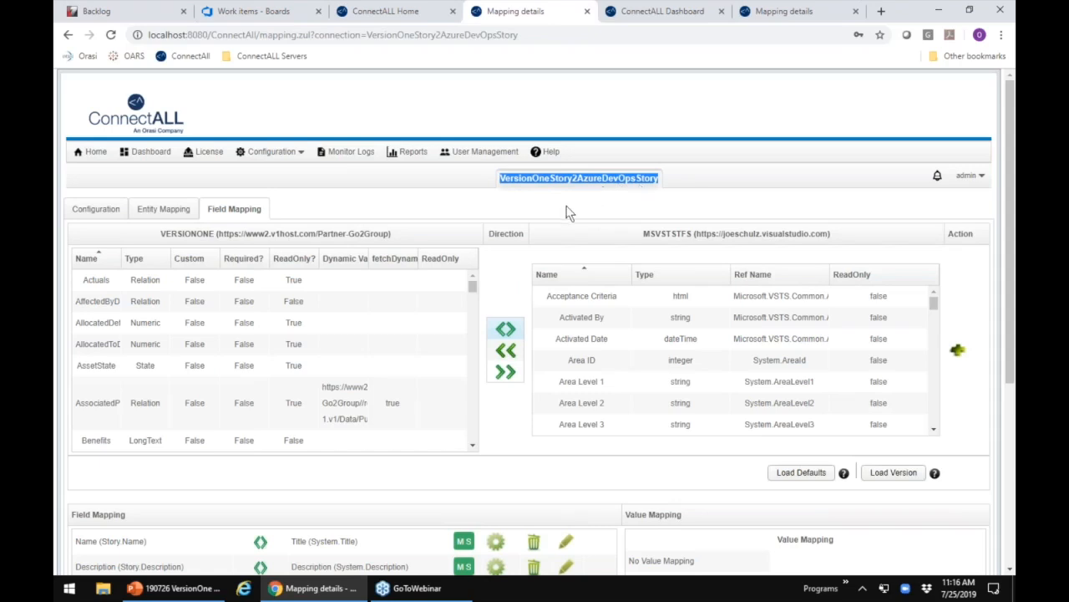
left_click(104, 212)
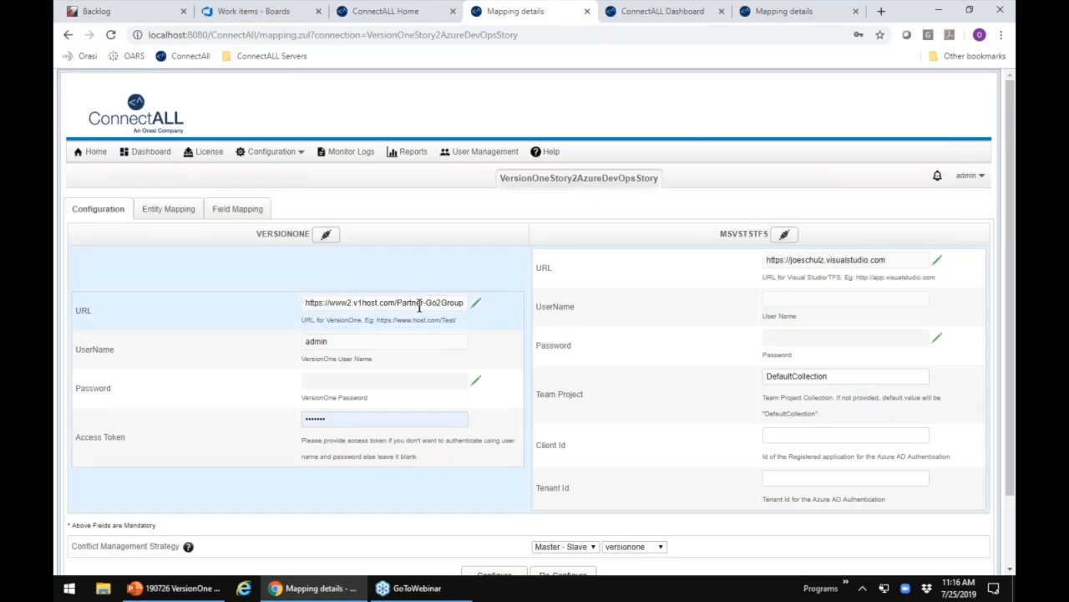
left_click(177, 216)
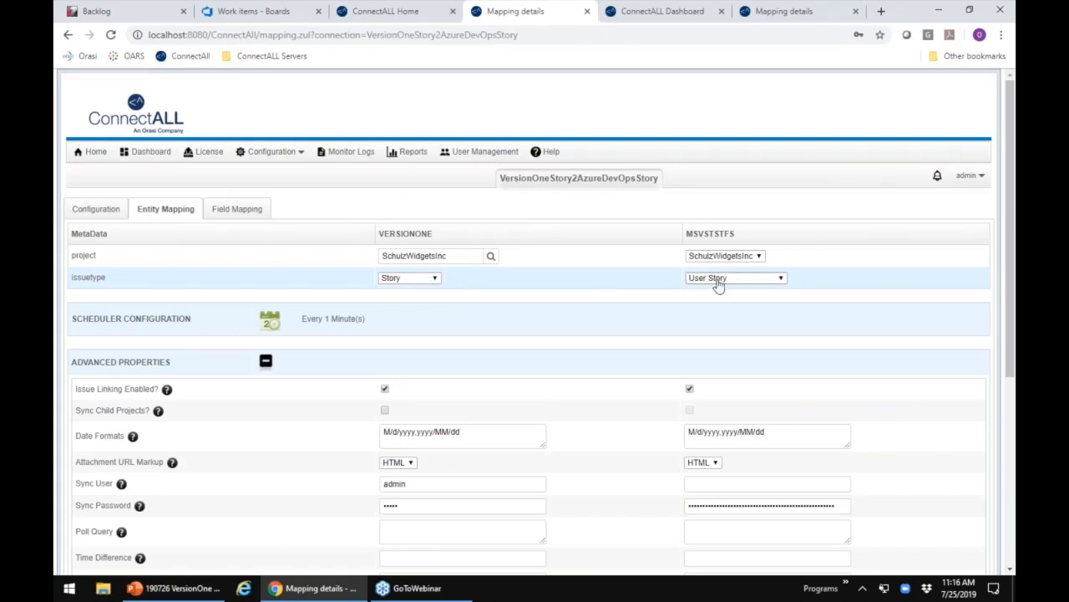
left_click(250, 214)
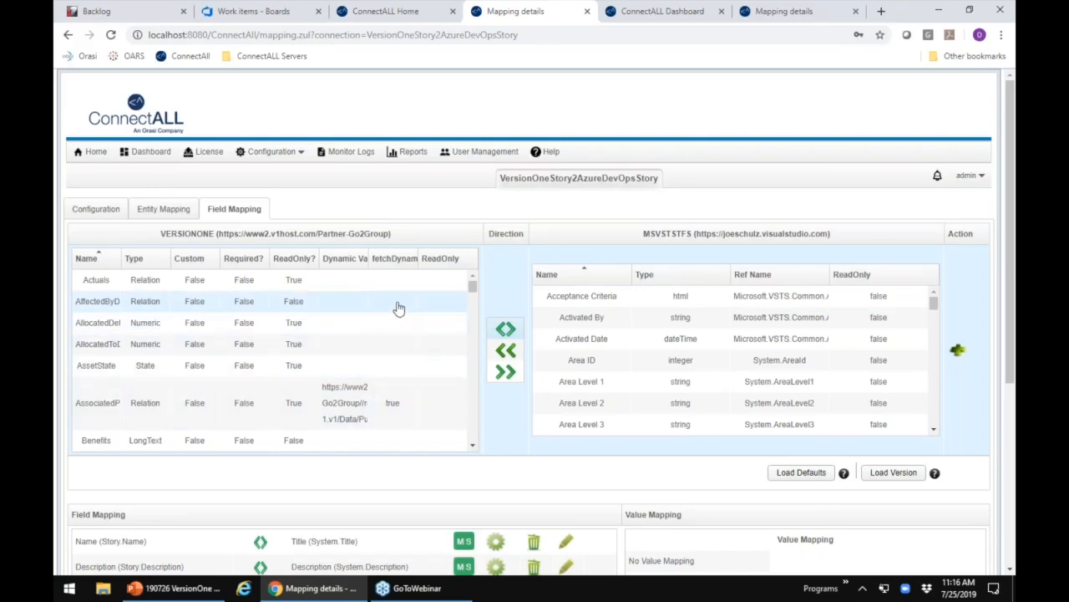
Step: Examine the issue types available for VersionOne and MSVSTSTFS in the entity mapping, keeping Story and User Story selected
left_click(107, 209)
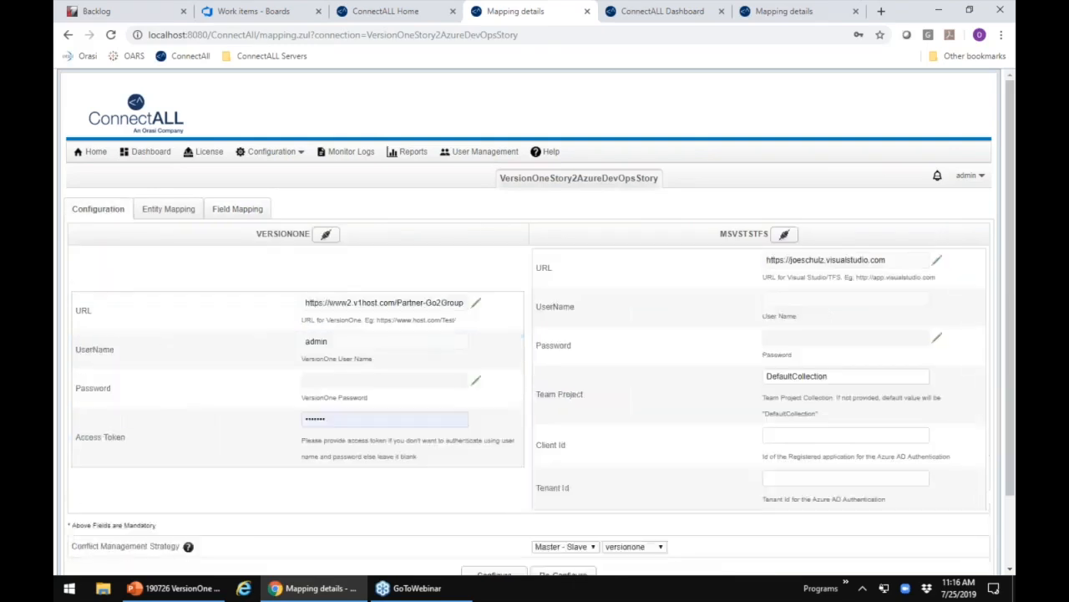
left_click(171, 210)
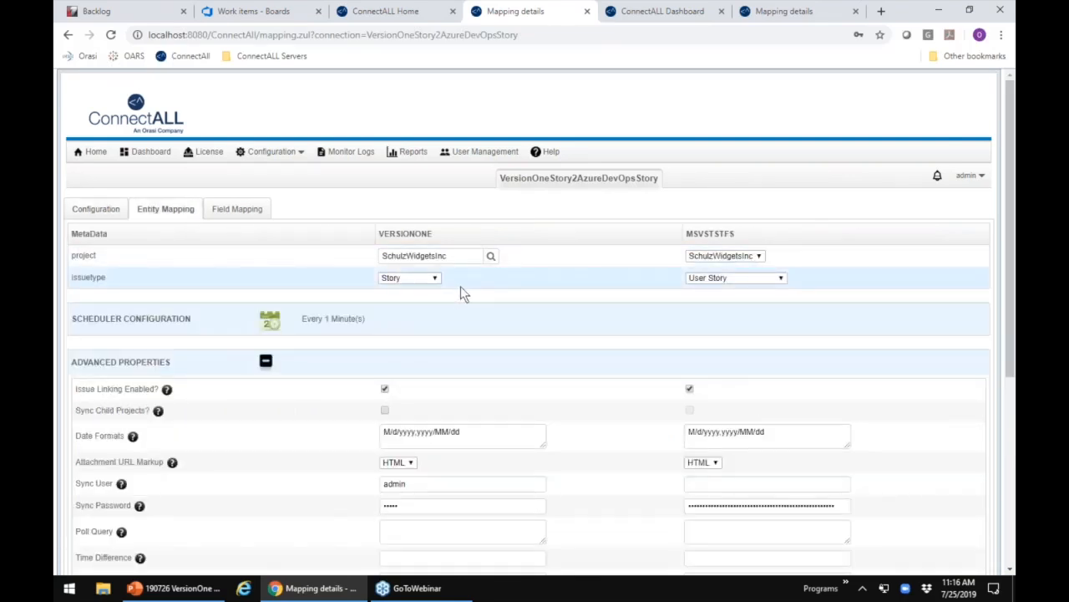
left_click(433, 280)
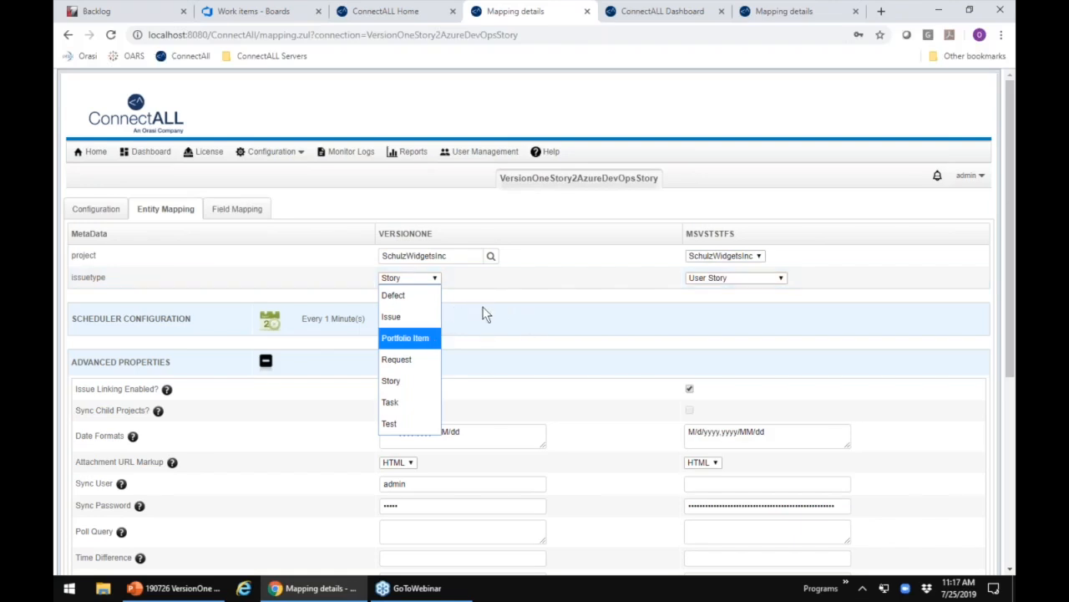
left_click(415, 386)
left_click(727, 283)
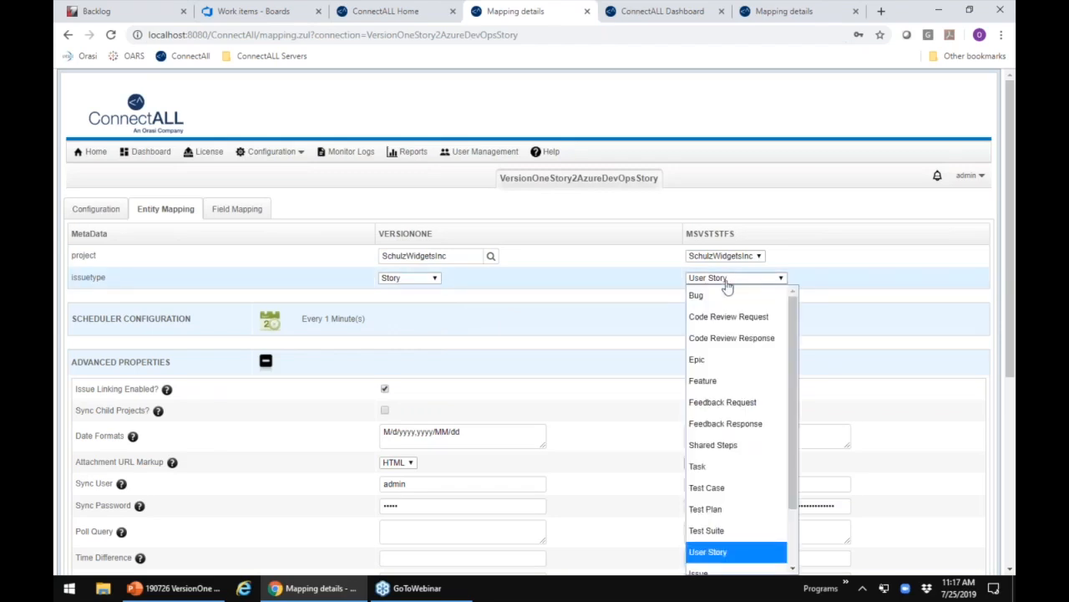
left_click(583, 311)
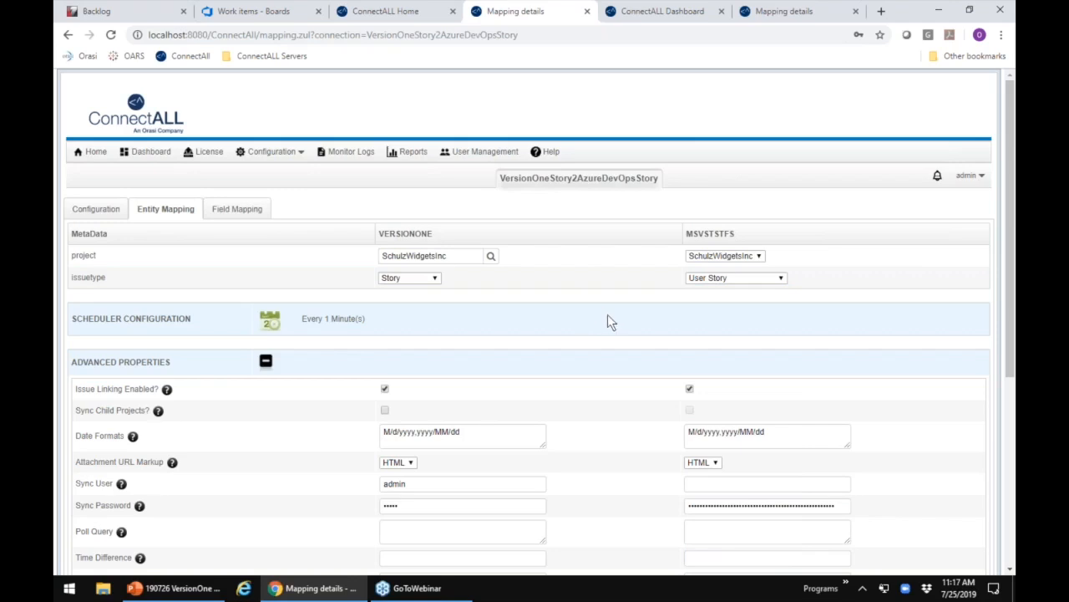
Step: Disable the Create sync operation for VersionOne and set its poll query to approved=true
scroll(607, 322, "down", 2)
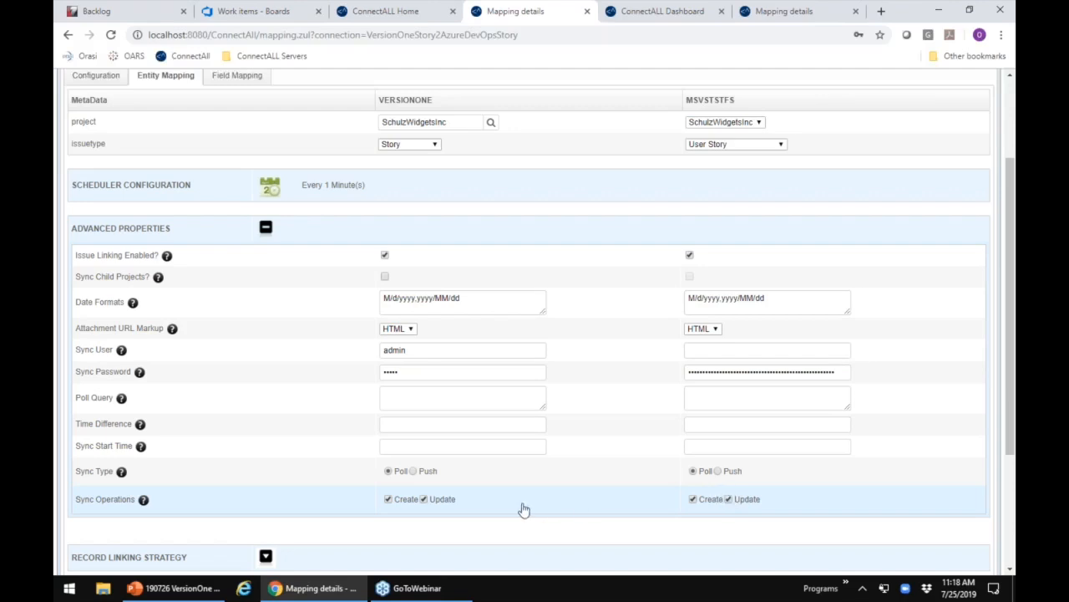
left_click(389, 500)
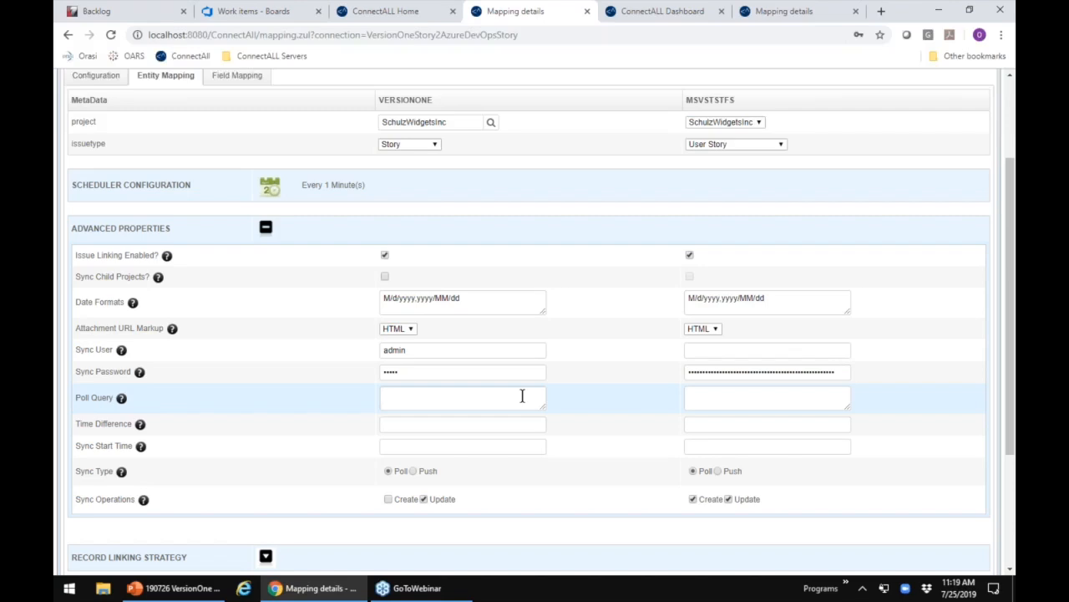
type("approved=true")
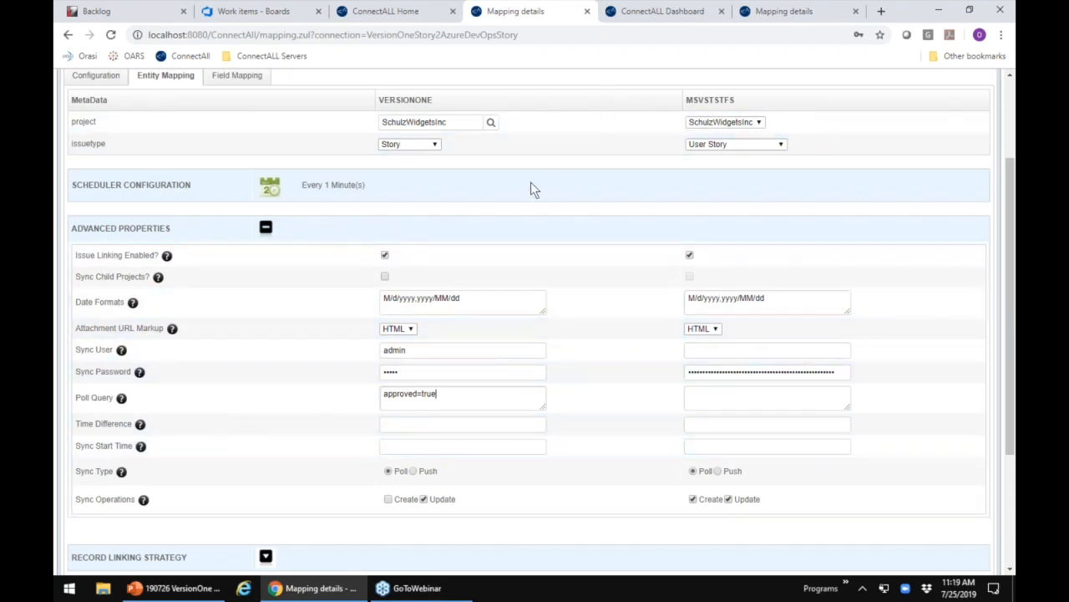
Step: Add a bidirectional field mapping between the VersionOne AssetState field and the MSVSTSTFS Acceptance Criteria field
left_click(239, 76)
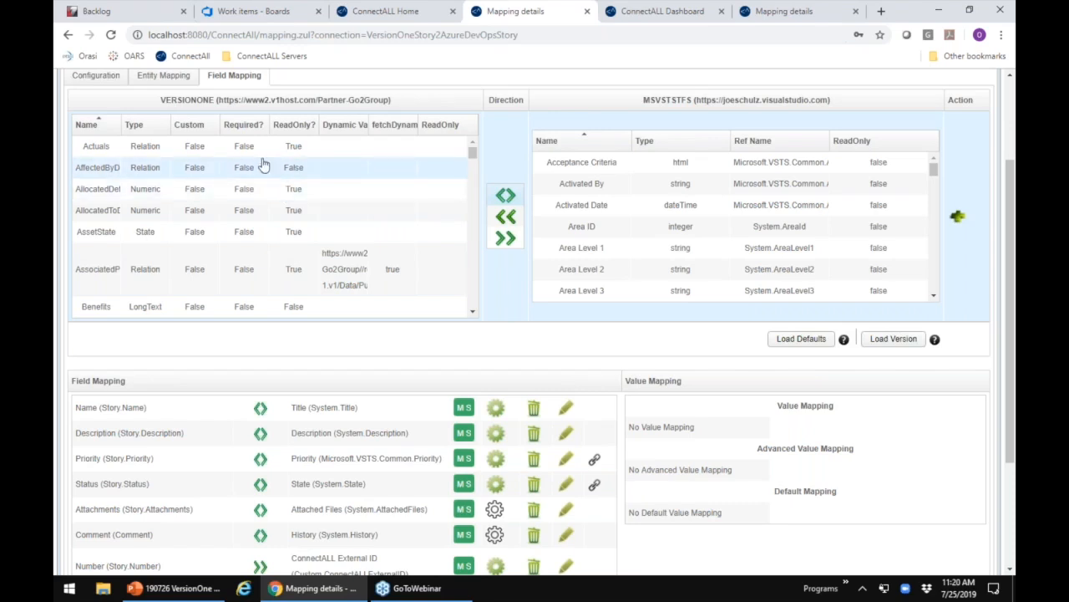
left_click(223, 234)
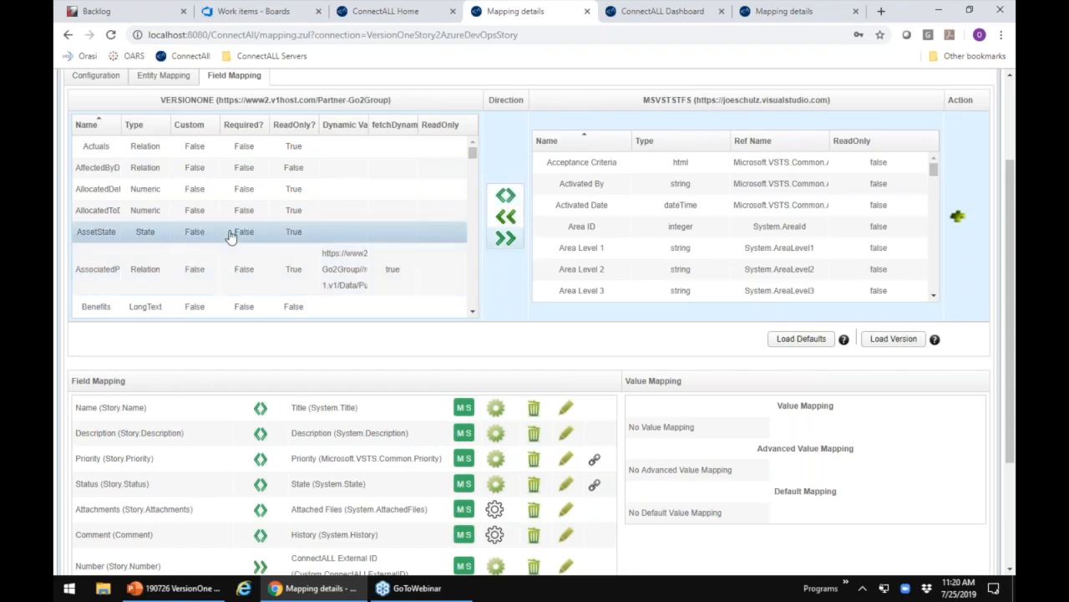
scroll(623, 219, "down", 1)
scroll(612, 201, "up", 1)
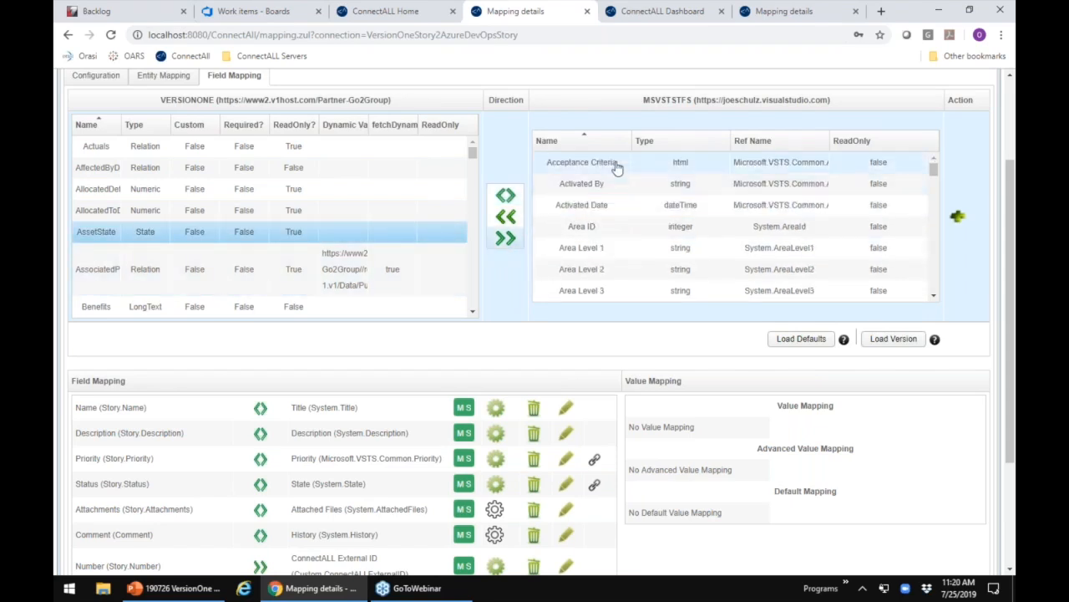
left_click(614, 164)
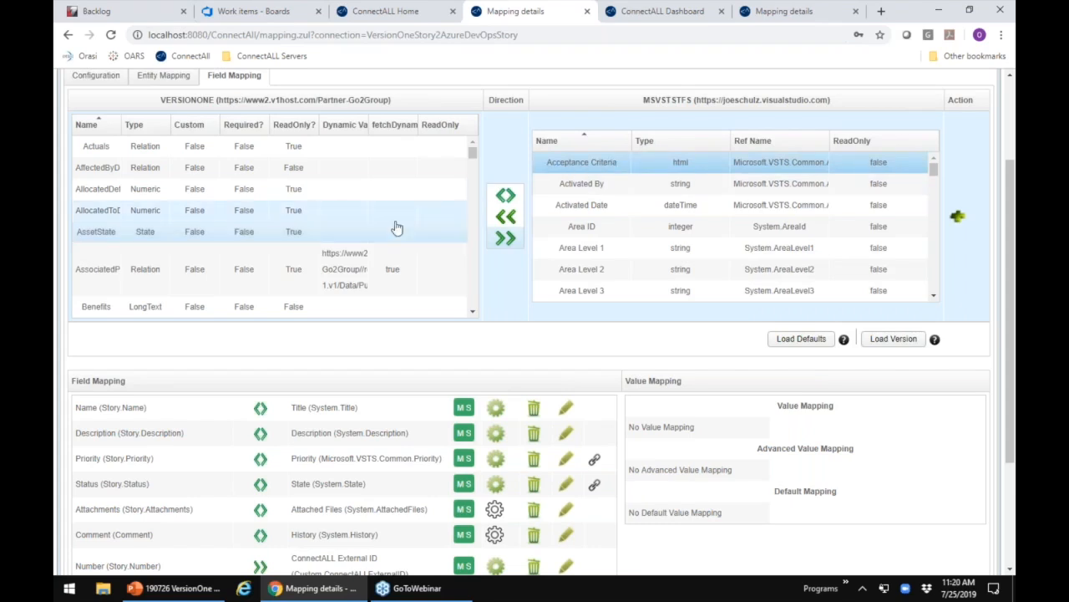
left_click(506, 195)
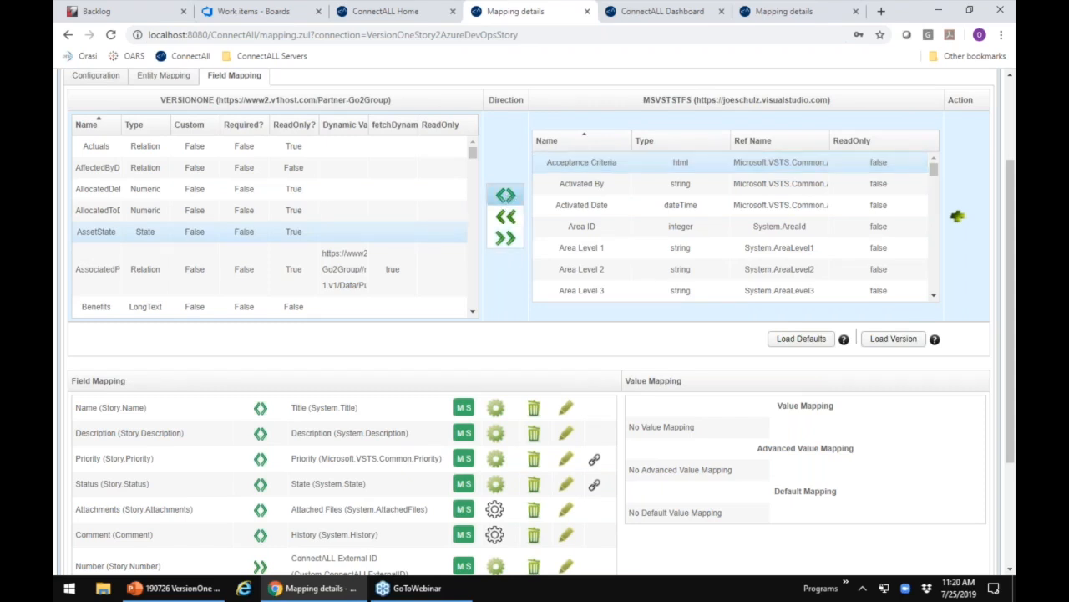
left_click(508, 219)
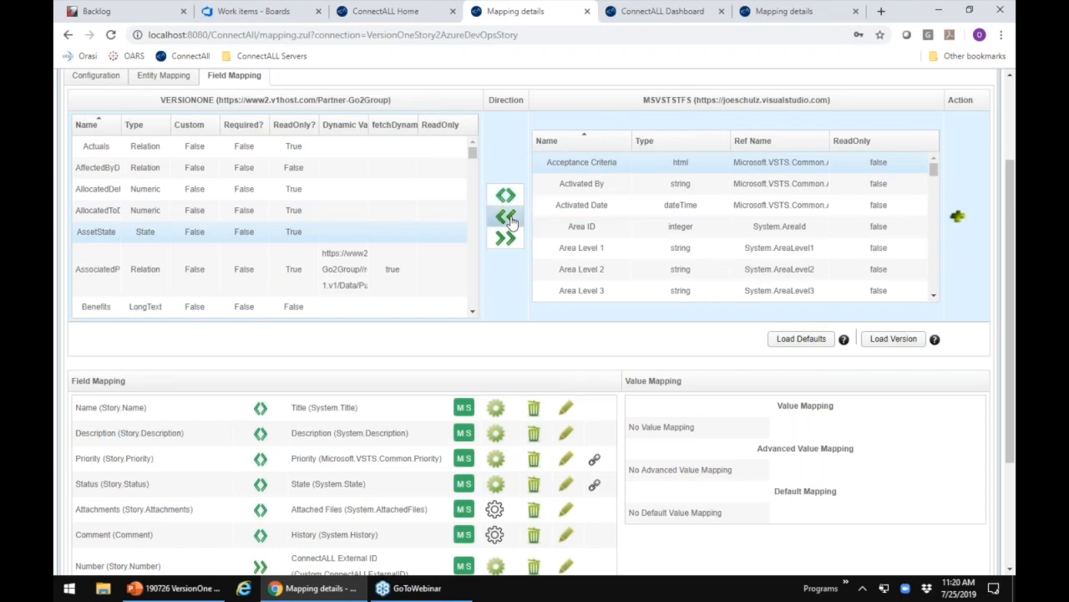
left_click(510, 238)
left_click(506, 197)
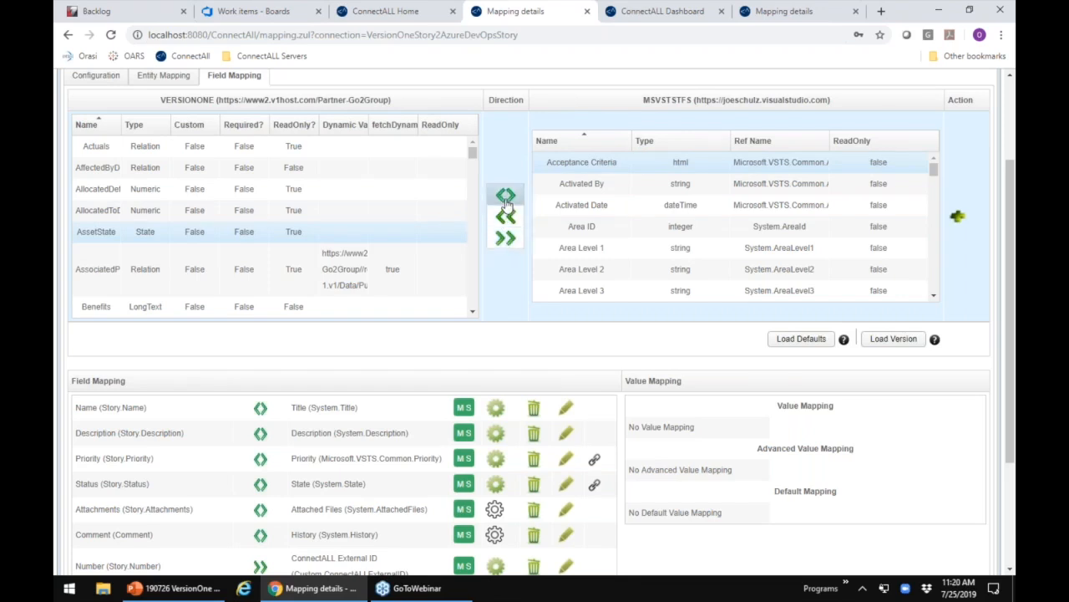
left_click(959, 215)
scroll(614, 352, "down", 1)
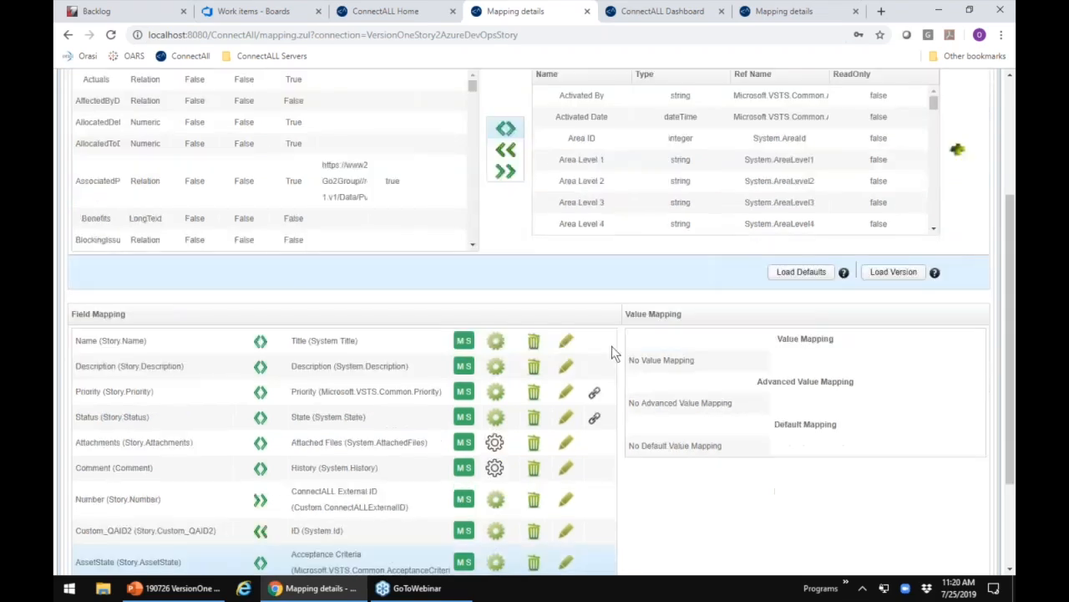
scroll(612, 345, "down", 2)
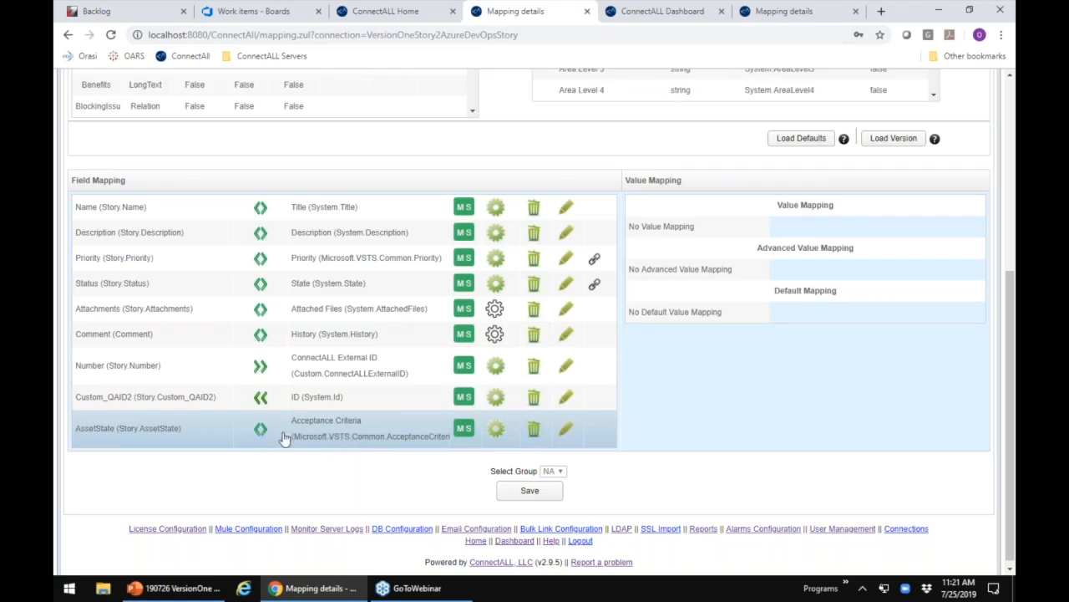
Step: Review the field configuration of the AssetState mapping and the data types offered for Acceptance Criteria, and cancel the dialog
left_click(496, 431)
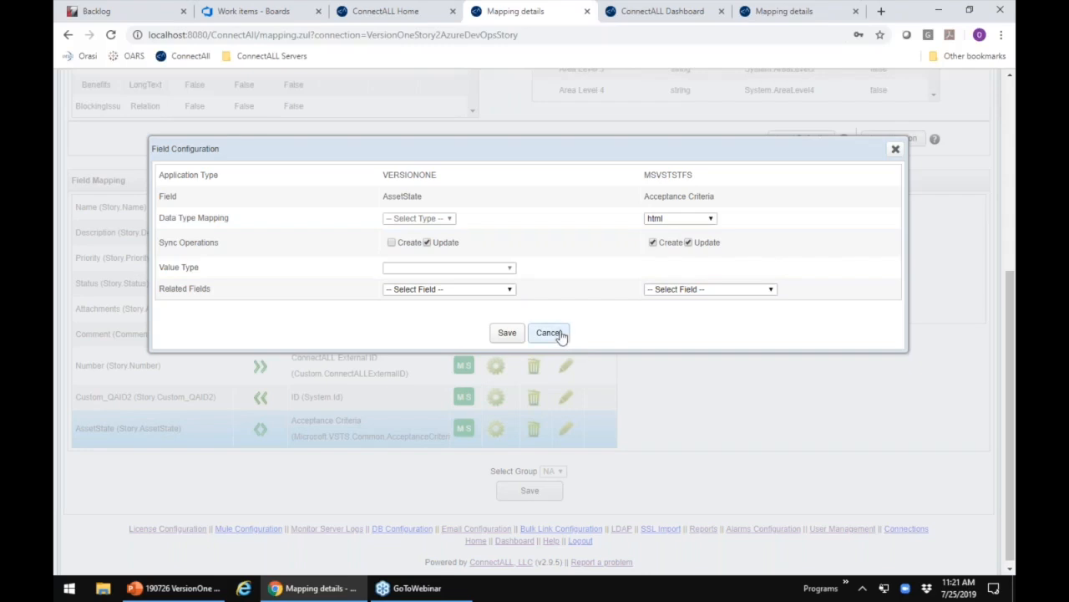
left_click(673, 223)
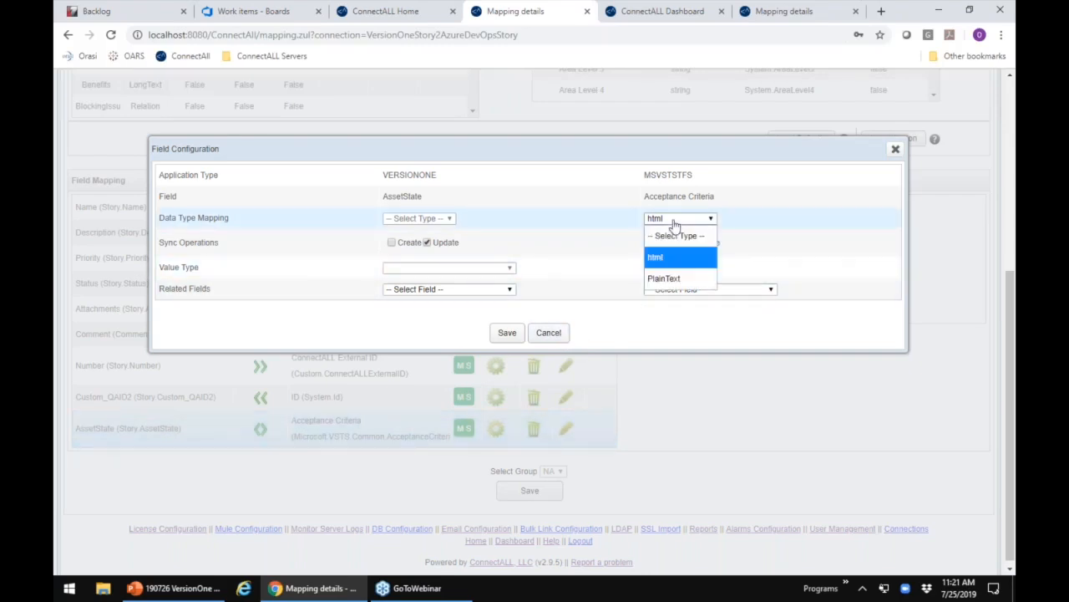
left_click(574, 269)
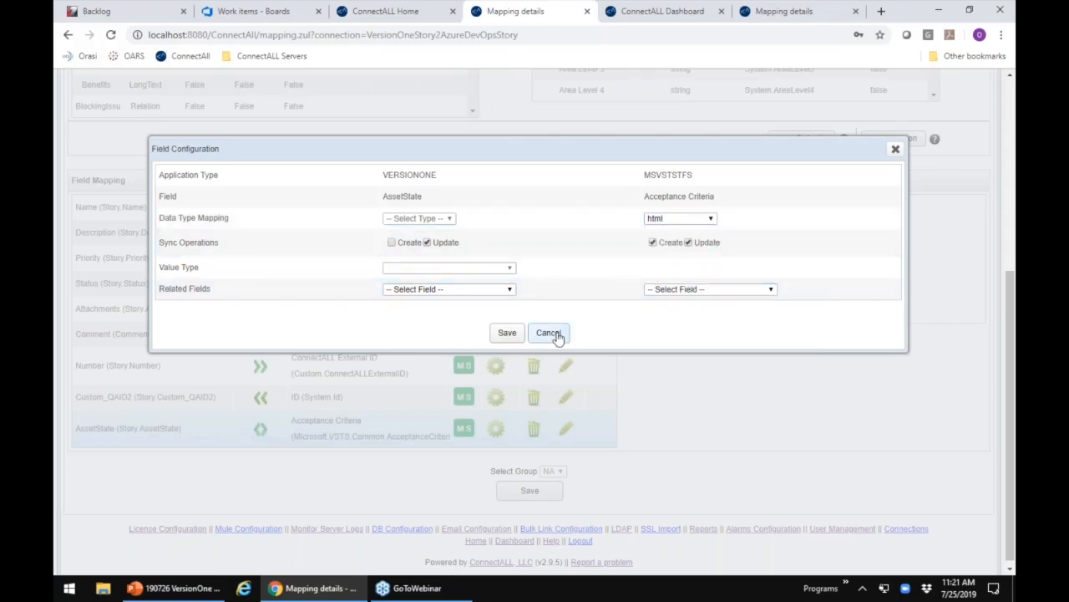
left_click(558, 335)
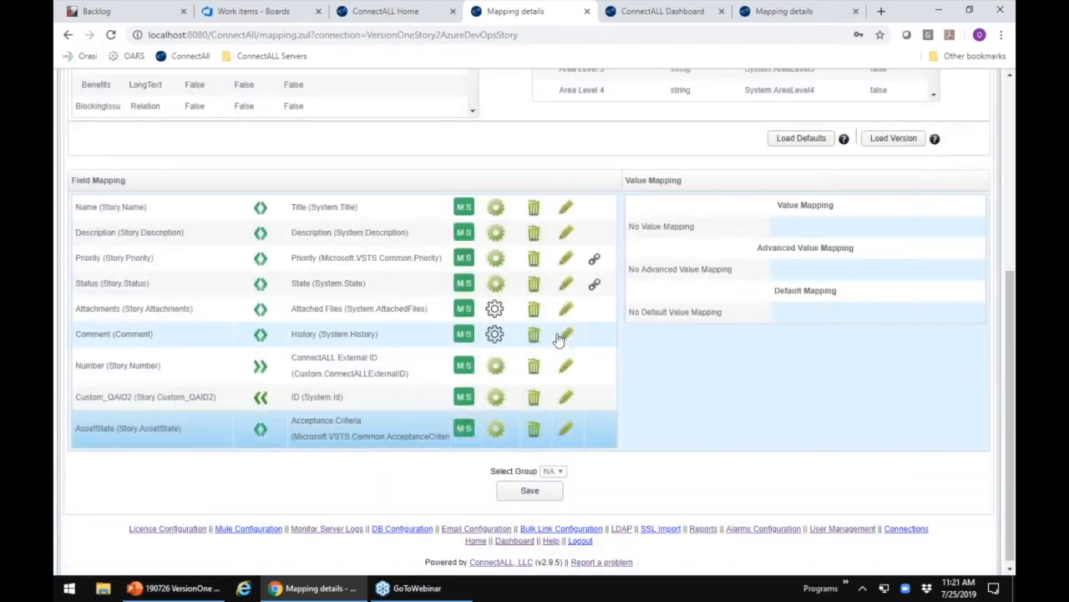
Step: Examine the value mapping of the Priority field, including the priority values available on both sides, and close it
left_click(389, 260)
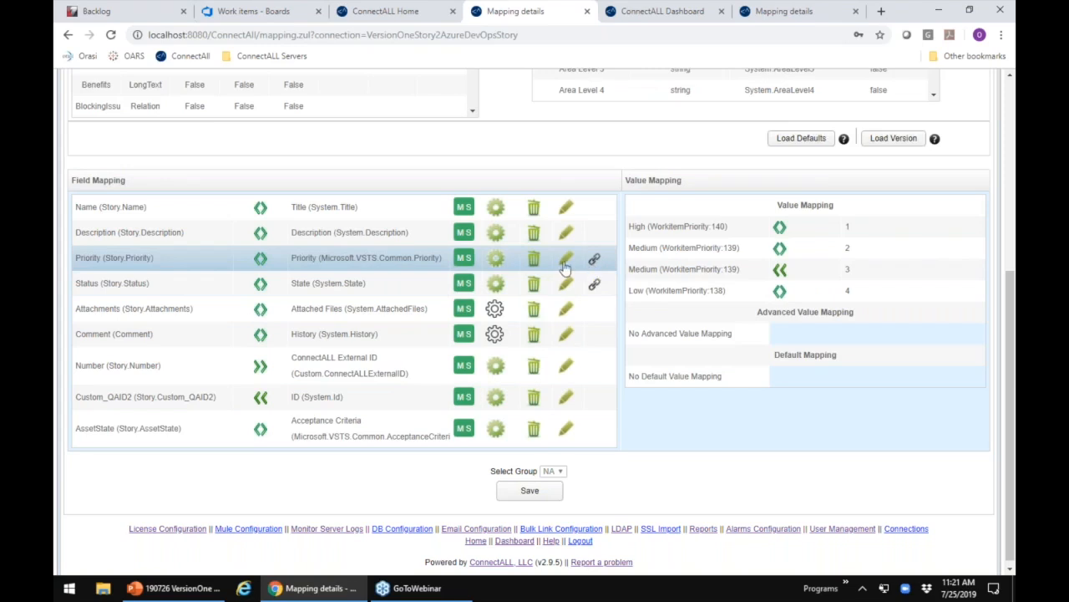
left_click(565, 264)
left_click(418, 222)
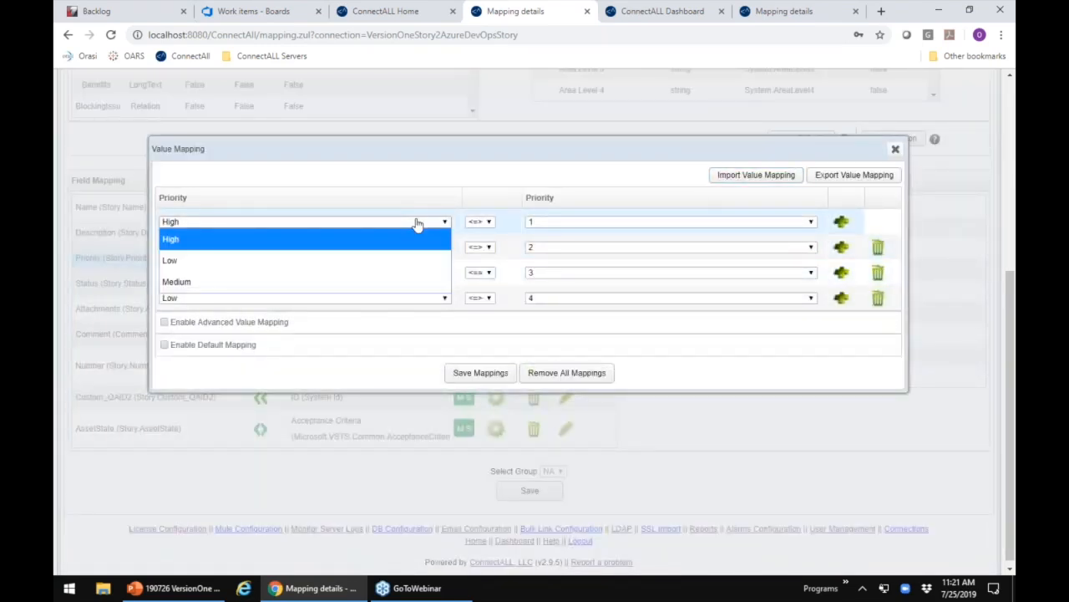
left_click(413, 223)
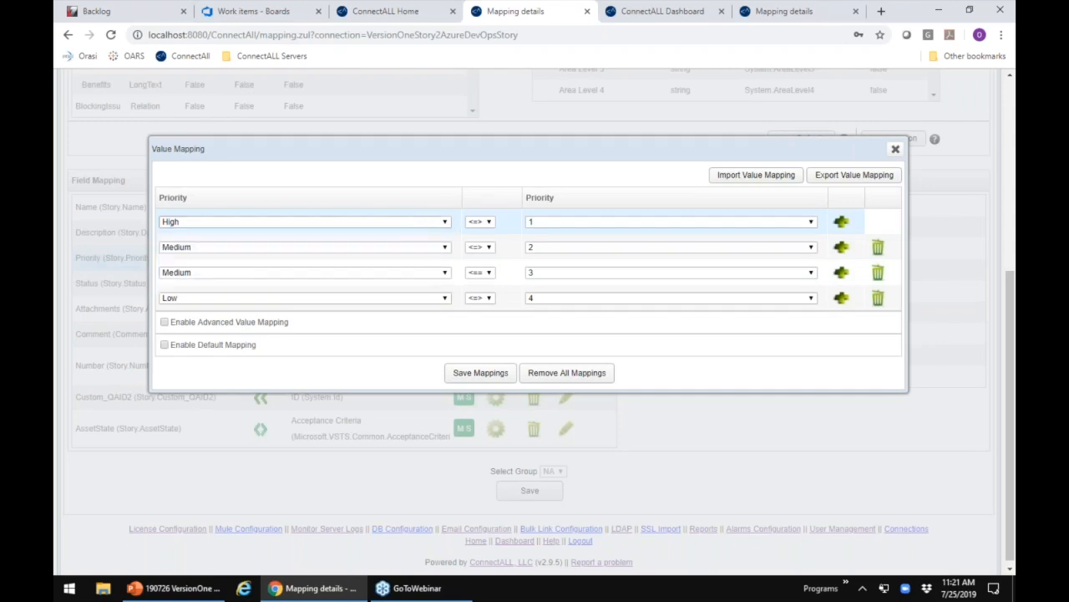
left_click(561, 226)
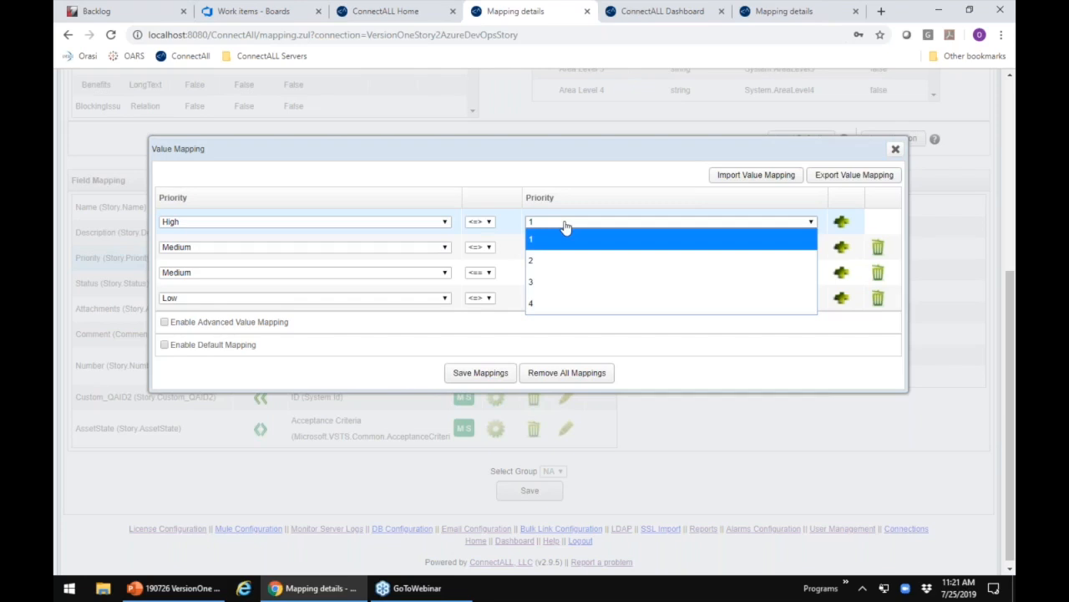
left_click(565, 226)
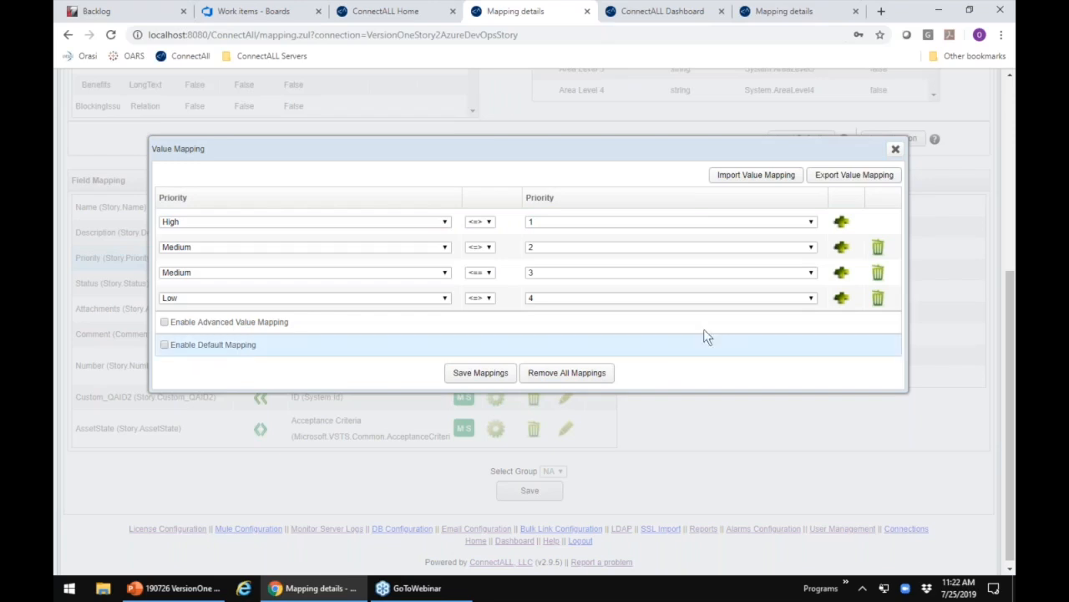
left_click(896, 150)
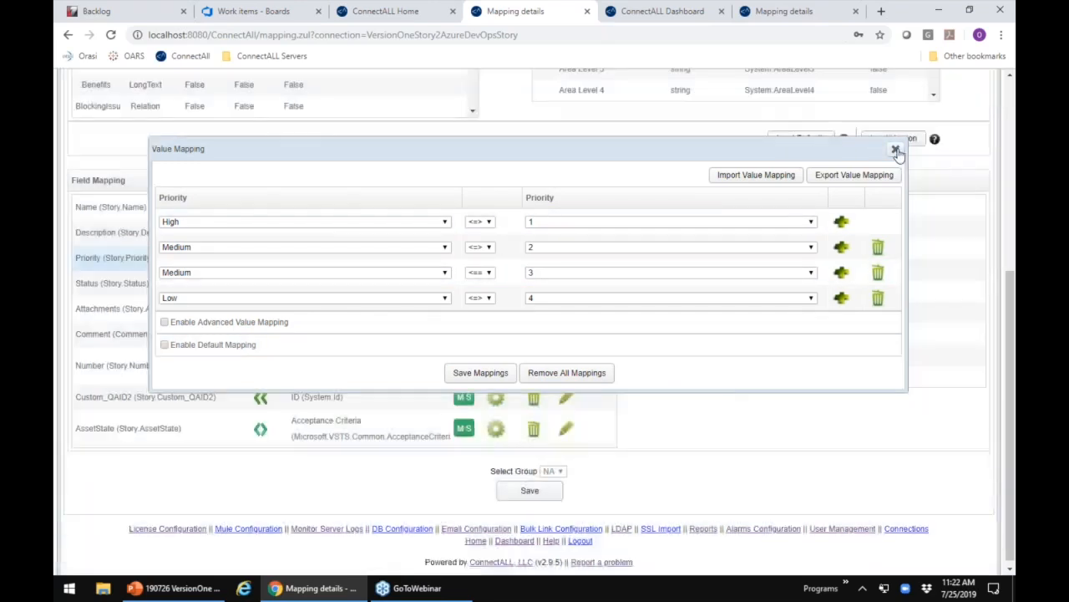
Step: Look over the available VersionOne and MSVSTSTFS fields and the field mappings of the application link
scroll(591, 309, "up", 1)
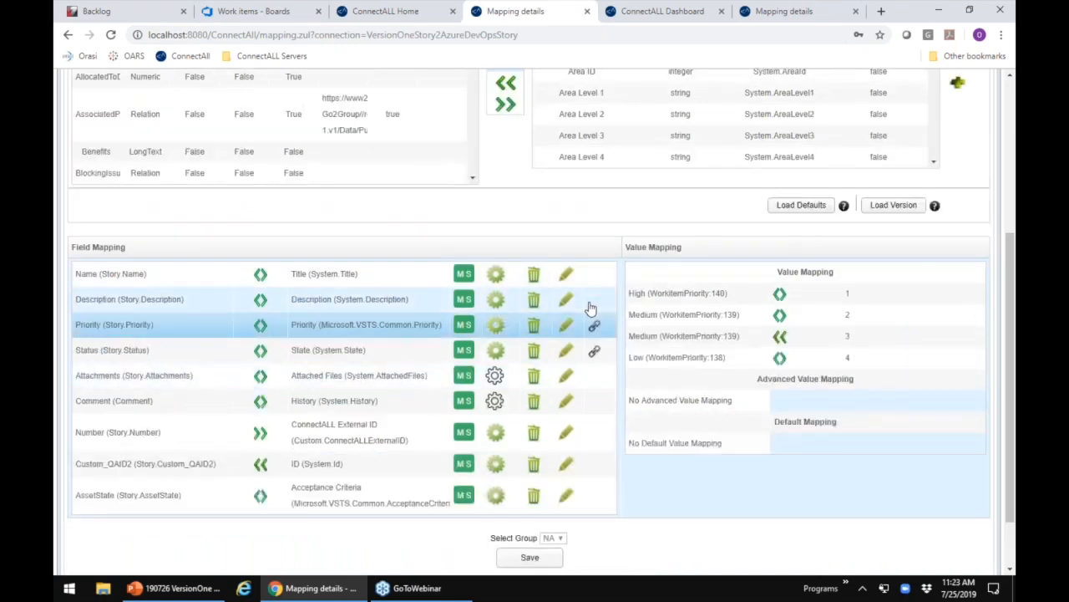
scroll(591, 309, "up", 1)
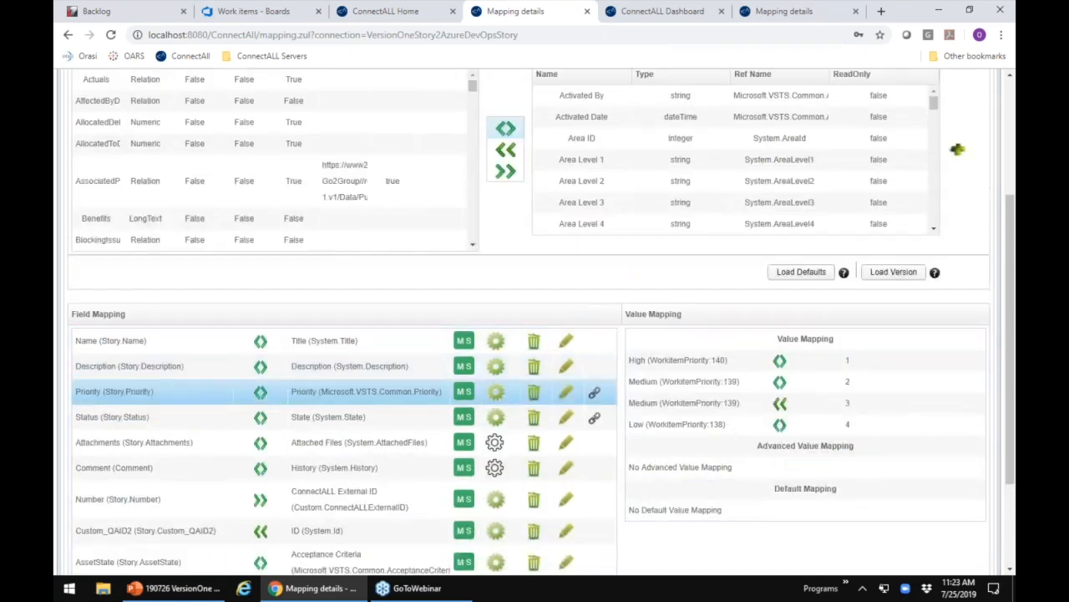
scroll(591, 309, "up", 1)
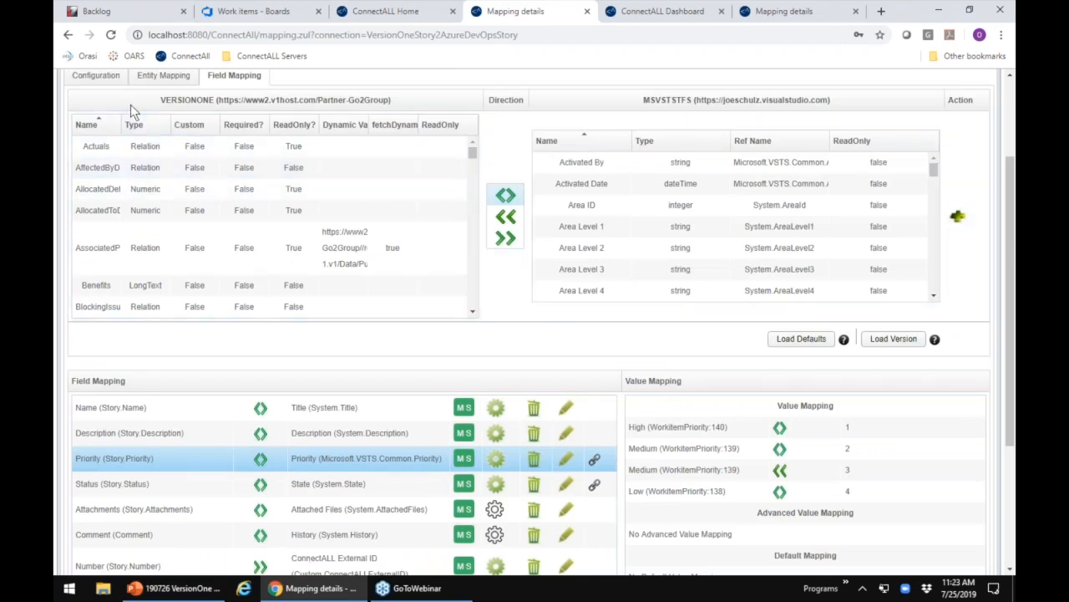
scroll(130, 110, "up", 1)
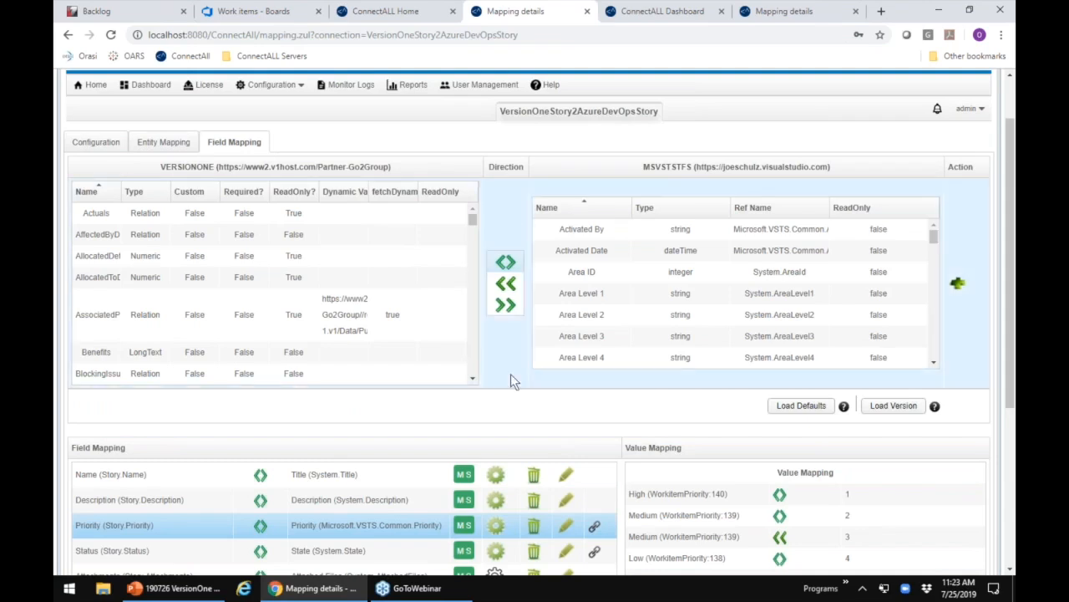
scroll(510, 376, "down", 1)
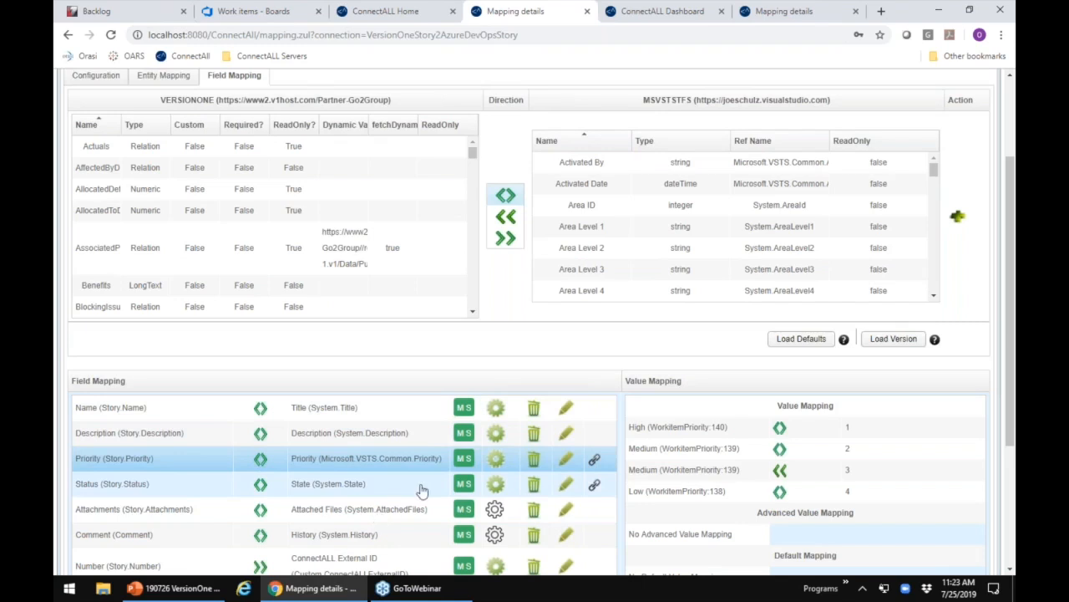
scroll(422, 491, "down", 1)
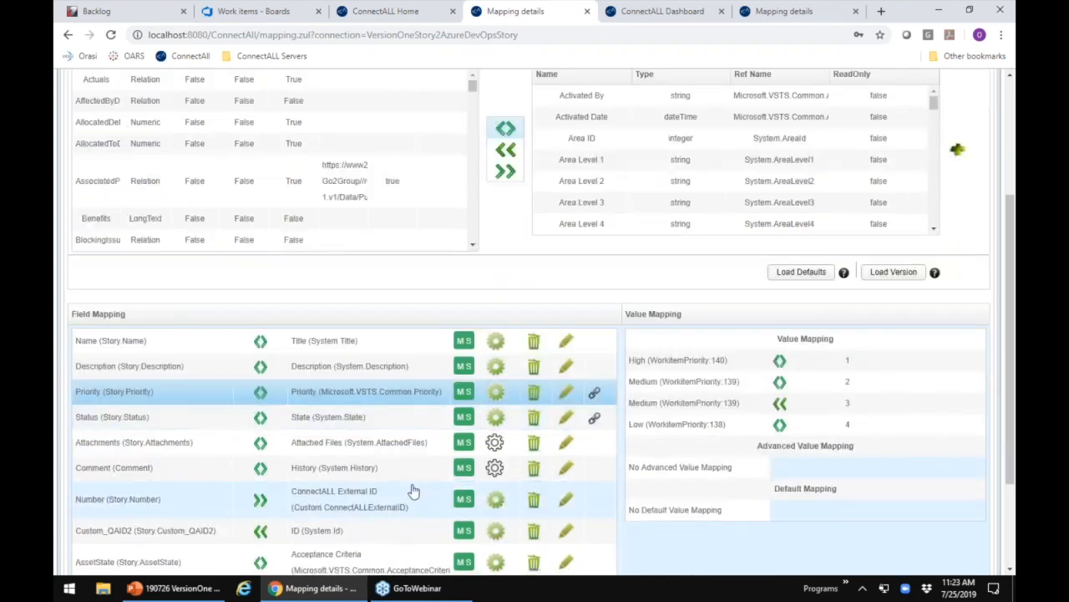
scroll(412, 491, "up", 1)
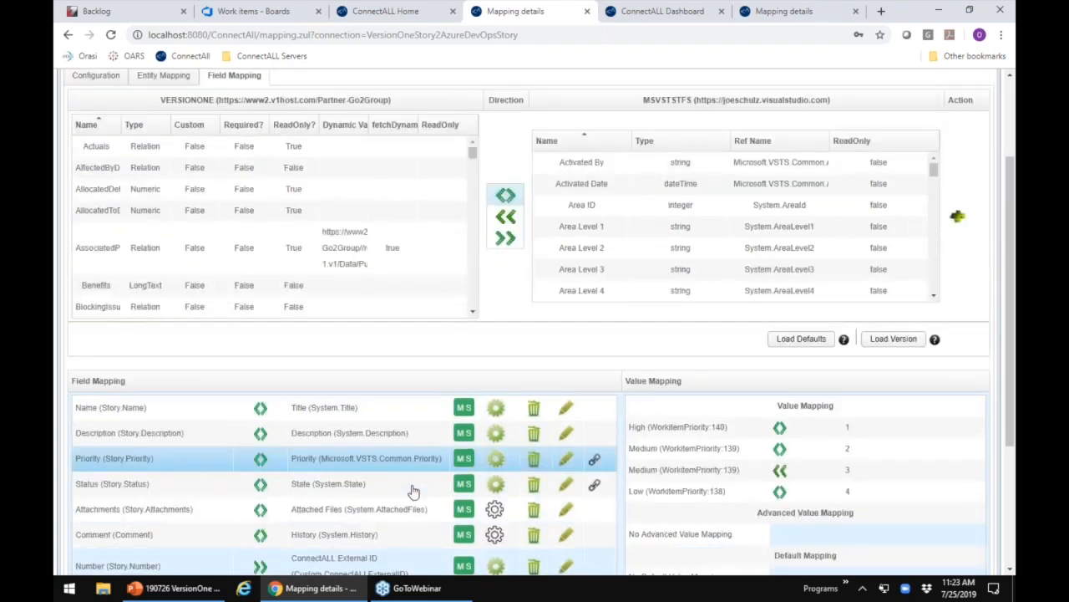
scroll(413, 490, "up", 2)
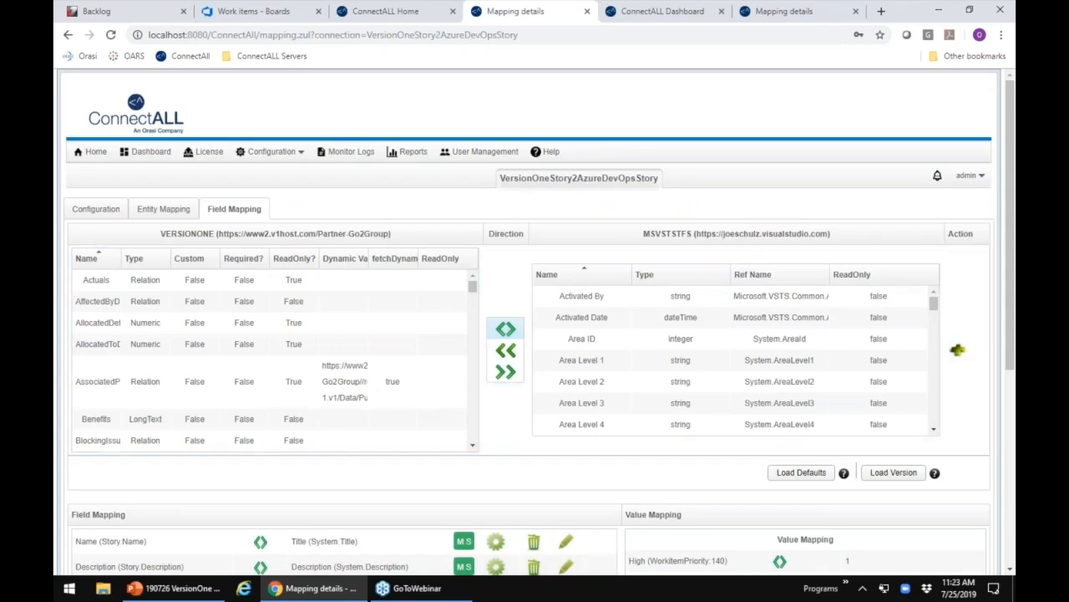
Step: Switch to the ConnectALL Dashboard and find the activity entry for the record created from the VersionOne story
left_click(663, 11)
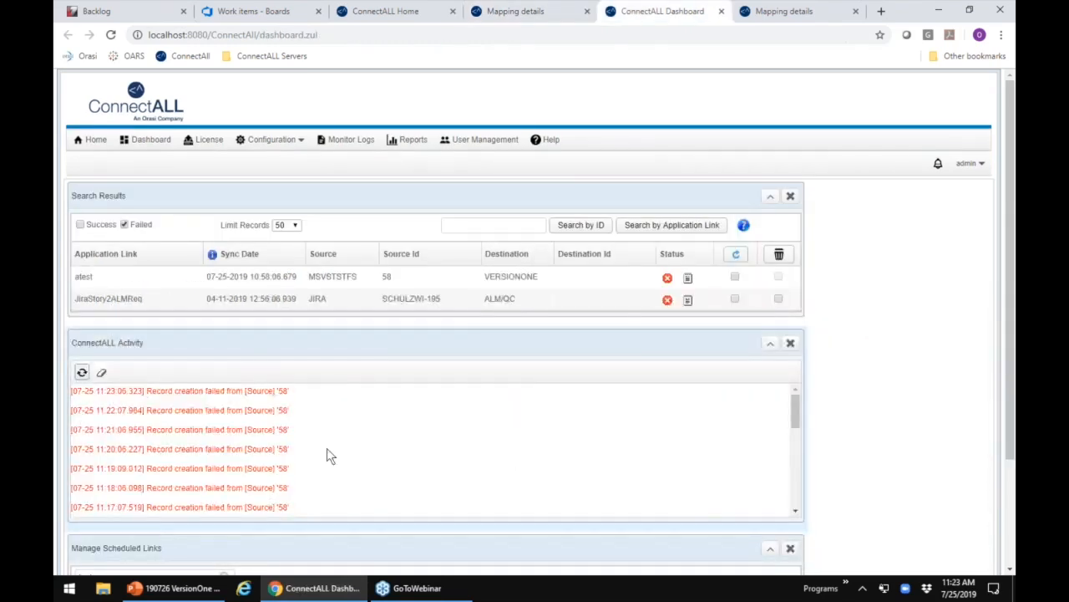
scroll(324, 457, "down", 2)
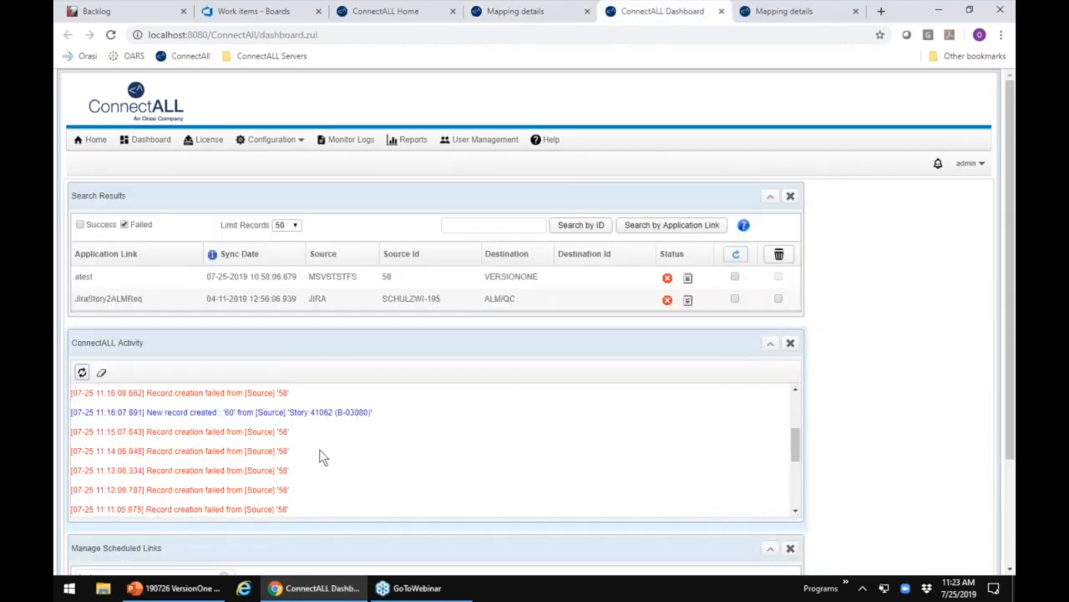
scroll(323, 457, "up", 2)
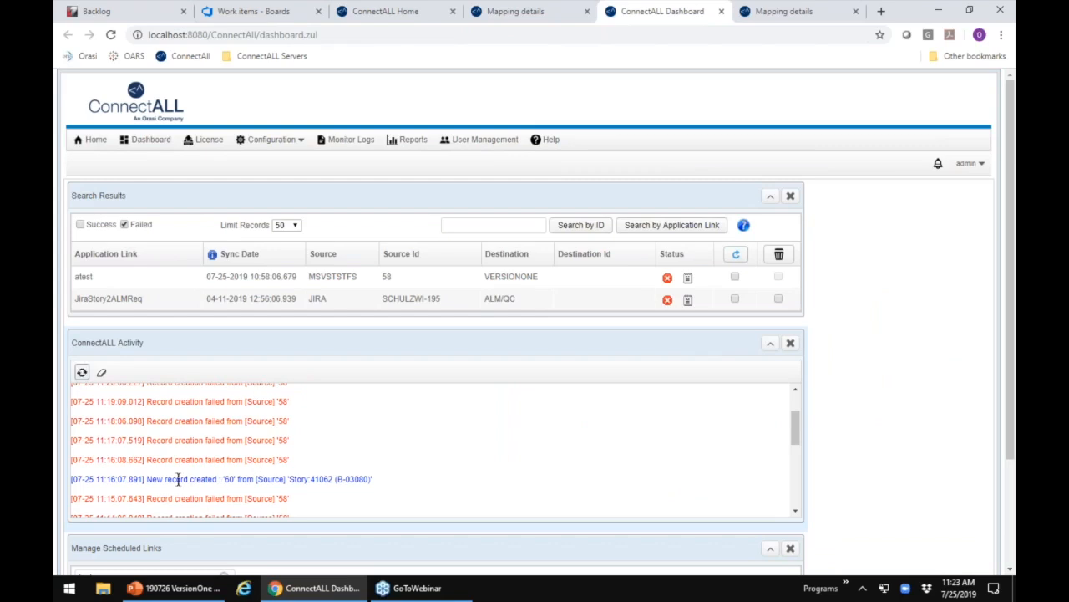
left_click_drag(146, 479, 380, 489)
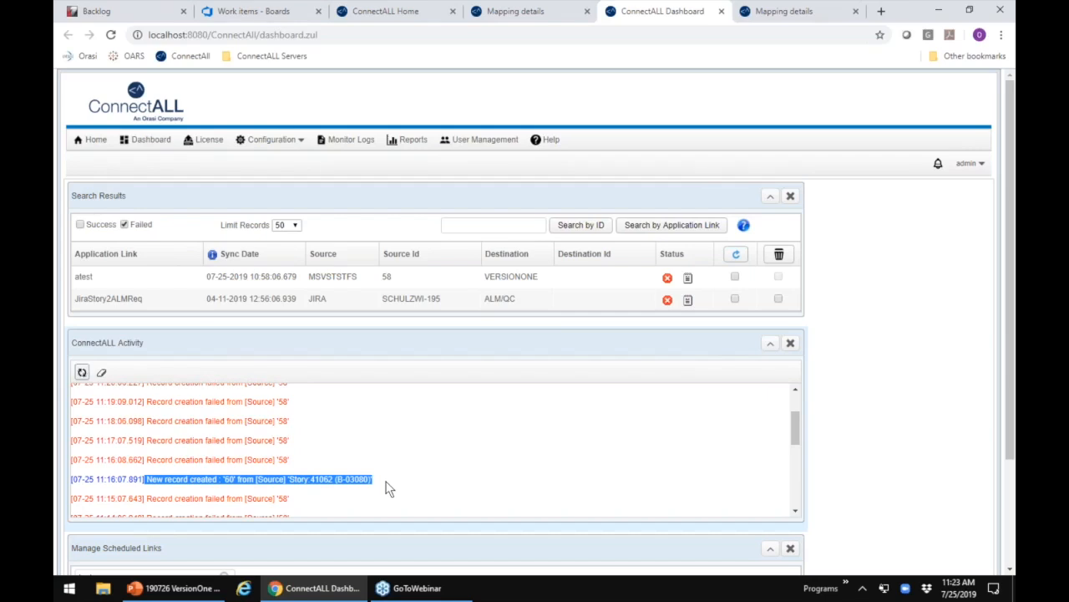
left_click(386, 482)
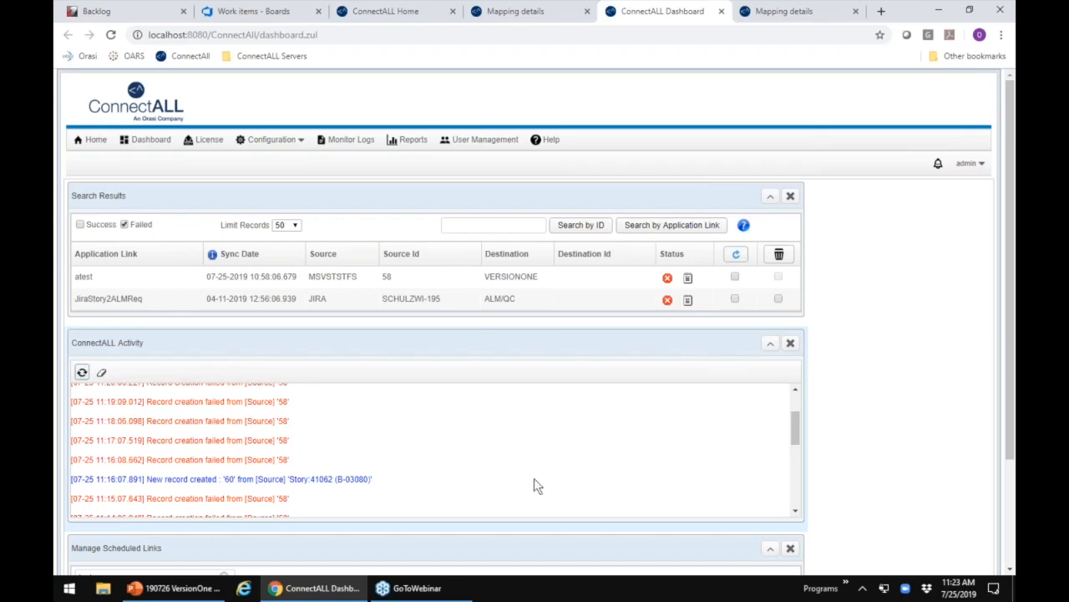
Step: Switch to the Azure DevOps work items, refresh the list and open the newly synced user story 60
left_click(269, 12)
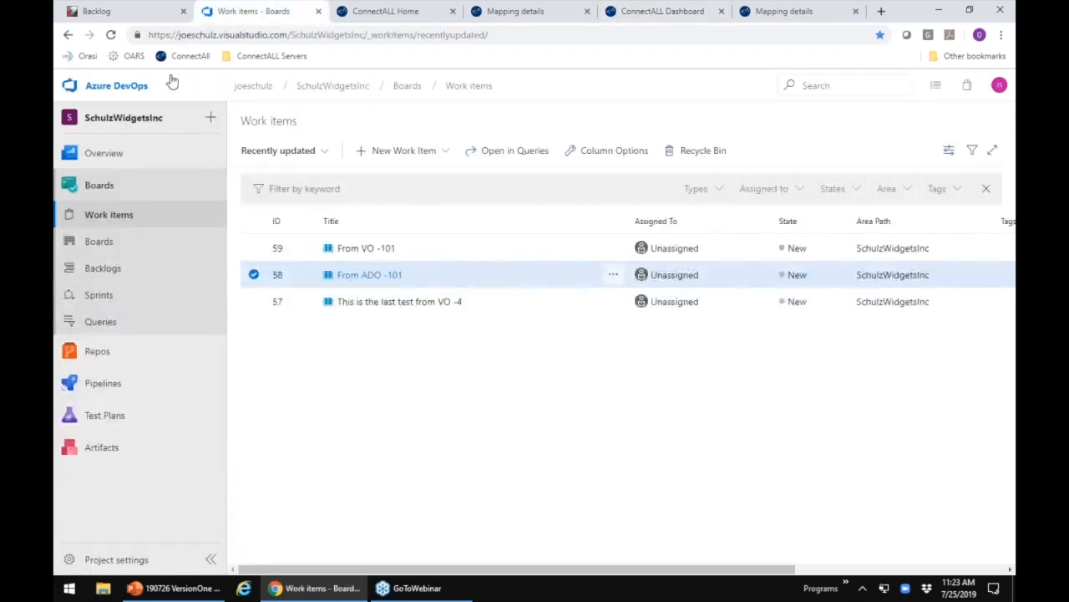
left_click(110, 36)
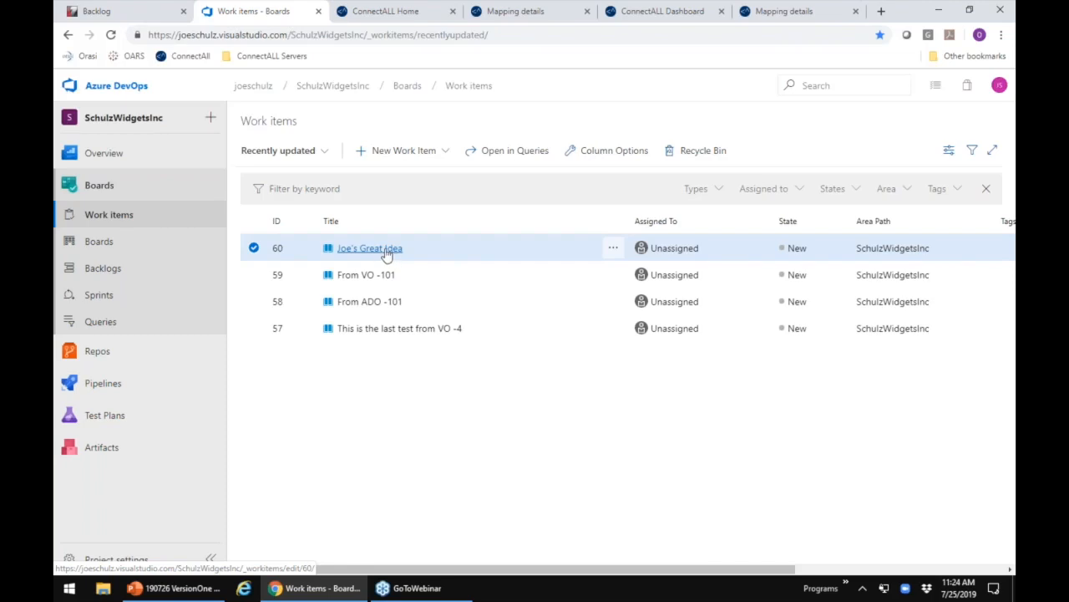
left_click(370, 249)
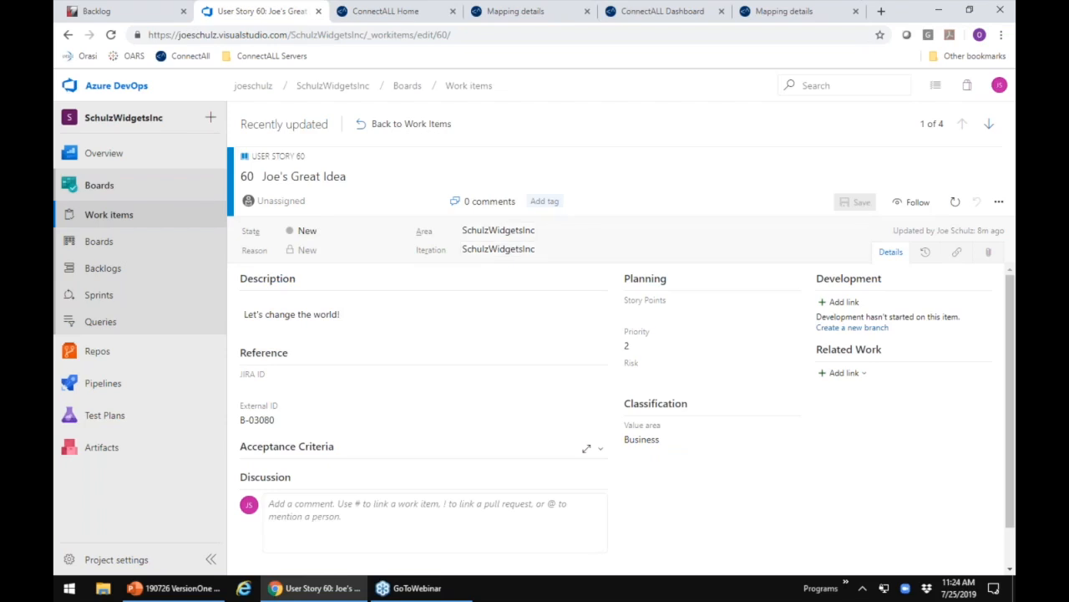
Step: Attach the file Sample Screenshot.JPG to user story 60
left_click(990, 252)
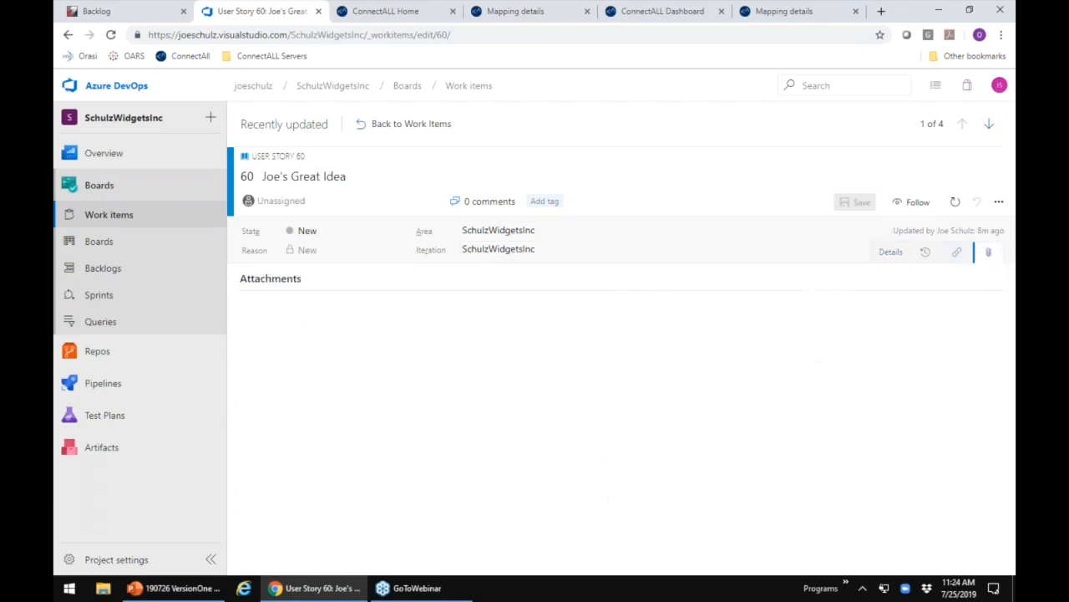
left_click(616, 479)
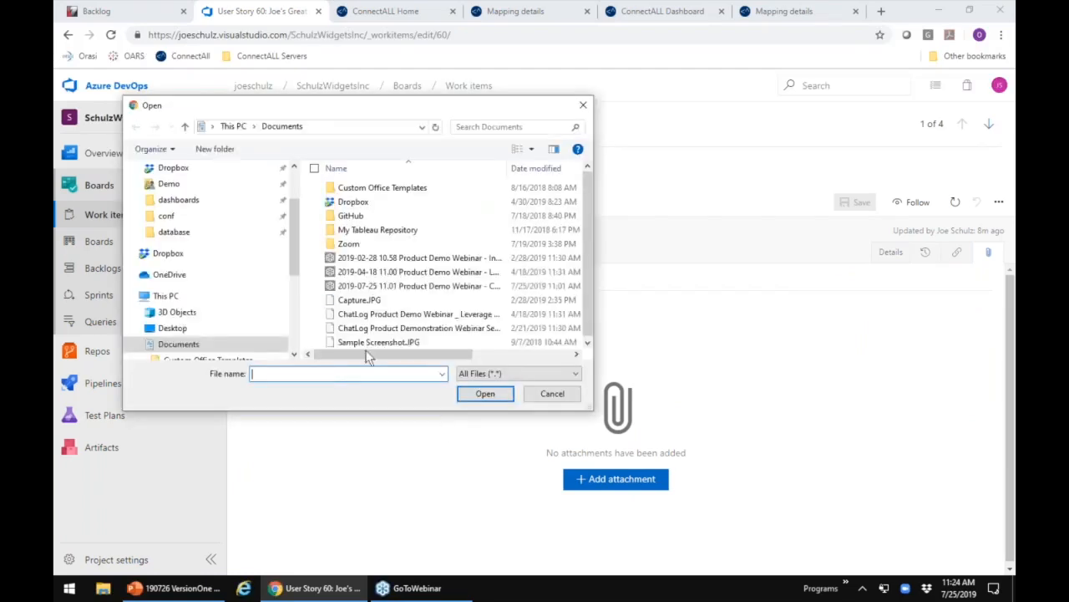
double_click(378, 342)
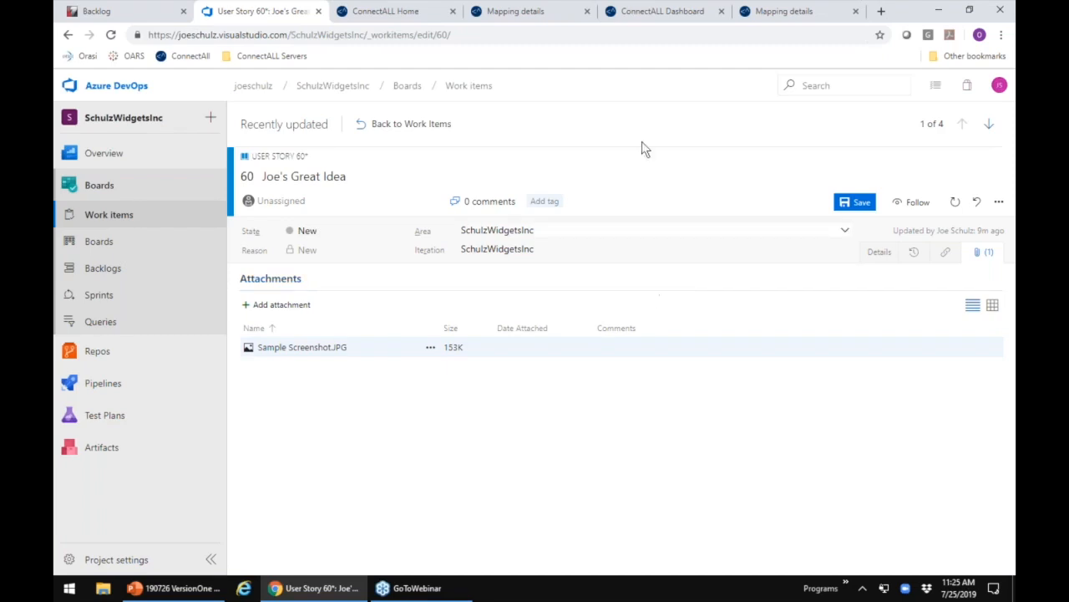
Step: Review the stories and their QA IDs in the VersionOne backlog and return to the ConnectALL Home page
left_click(140, 12)
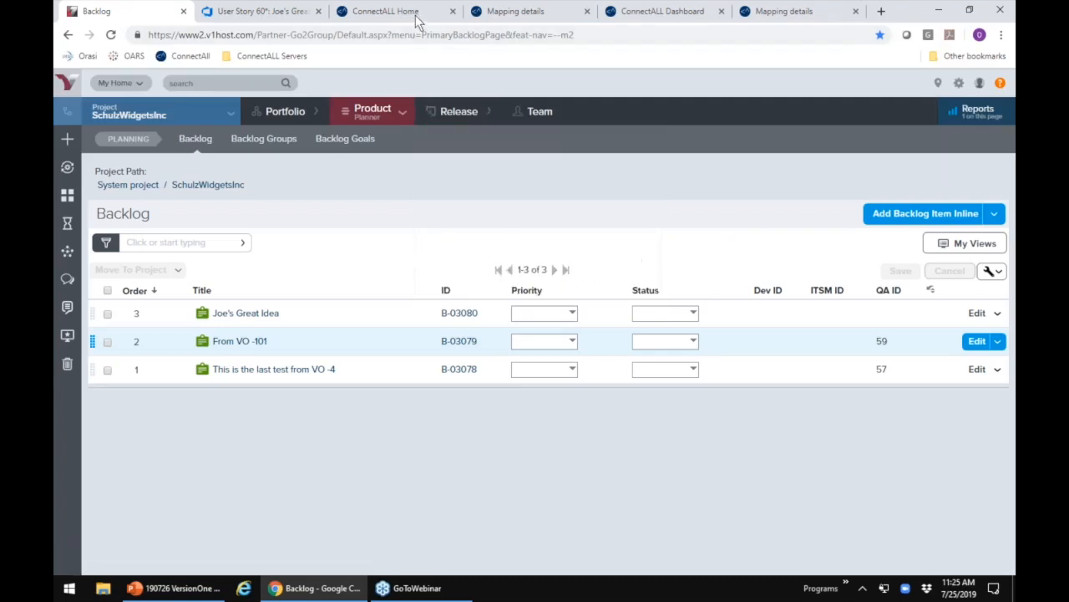
left_click(415, 16)
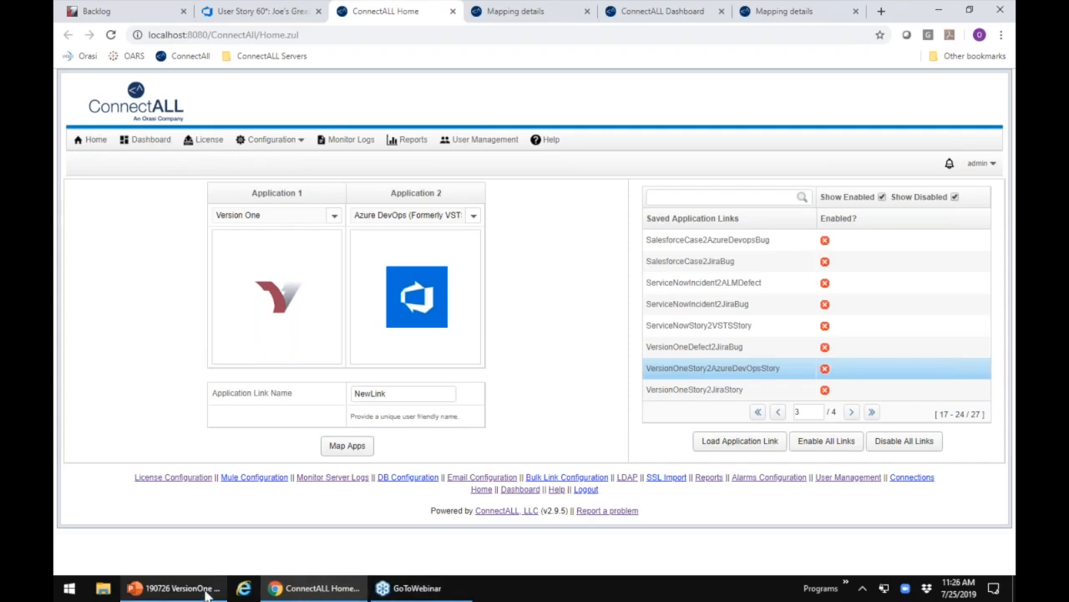
Step: Switch to the VersionOne webinar presentation in PowerPoint and start the slide show from the "Connected Tool Chain" slide
mouse_move(207, 592)
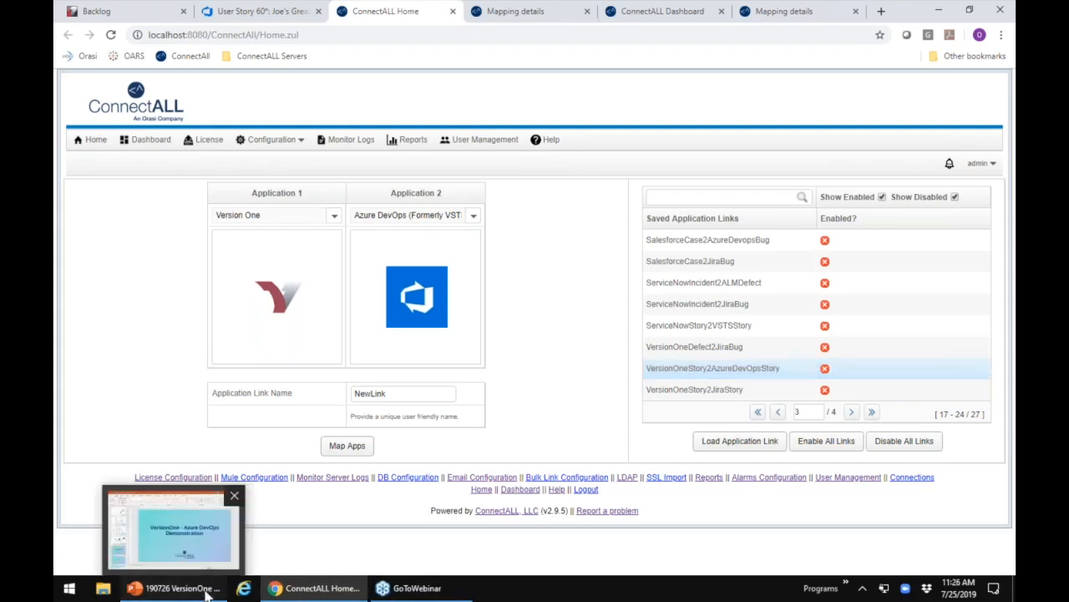
left_click(185, 591)
key("Up")
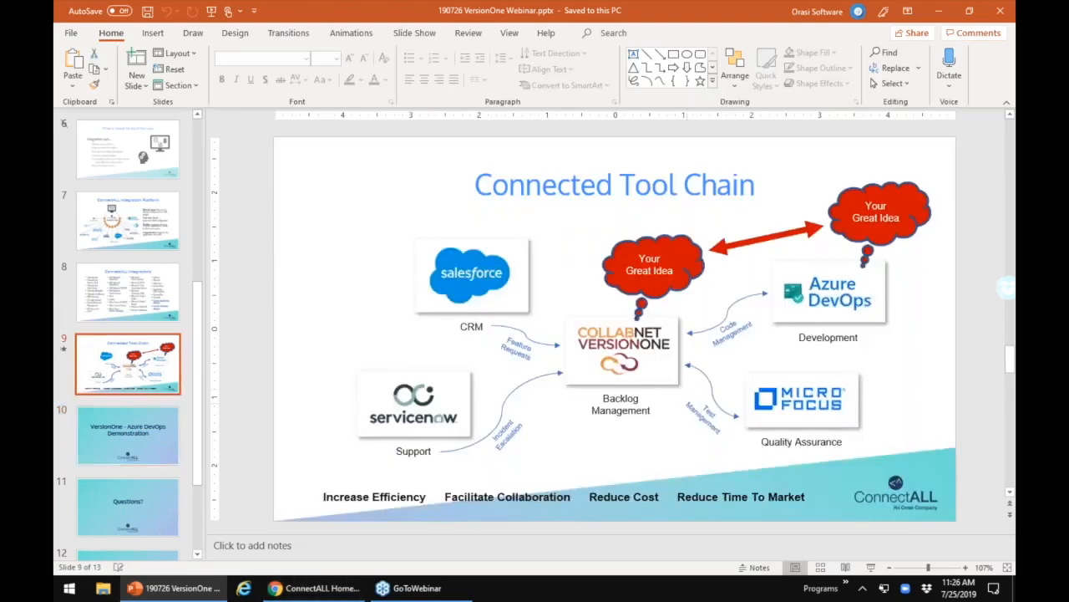
left_click(870, 567)
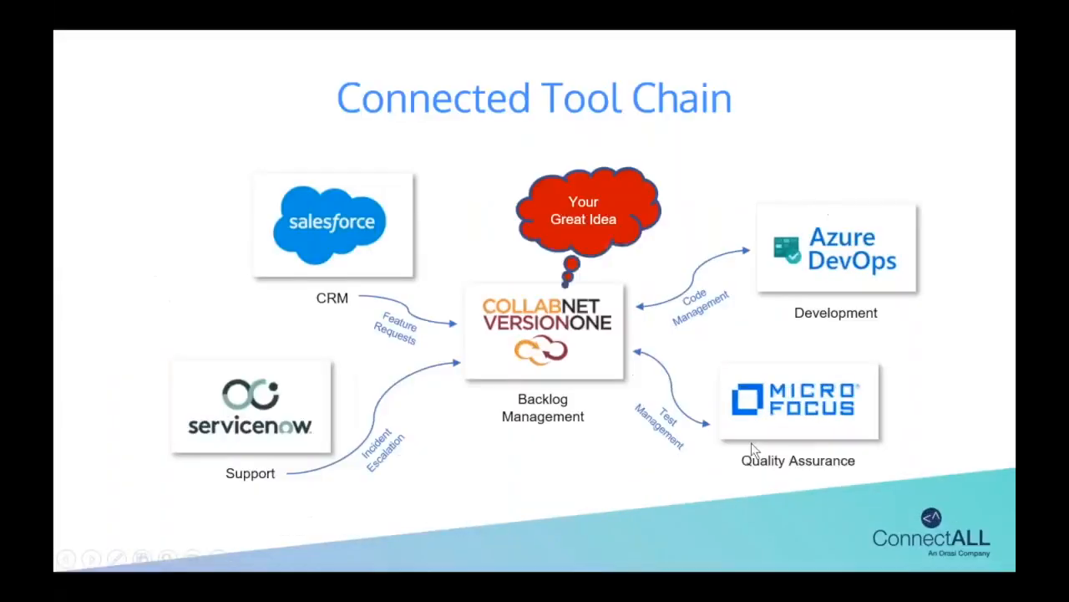